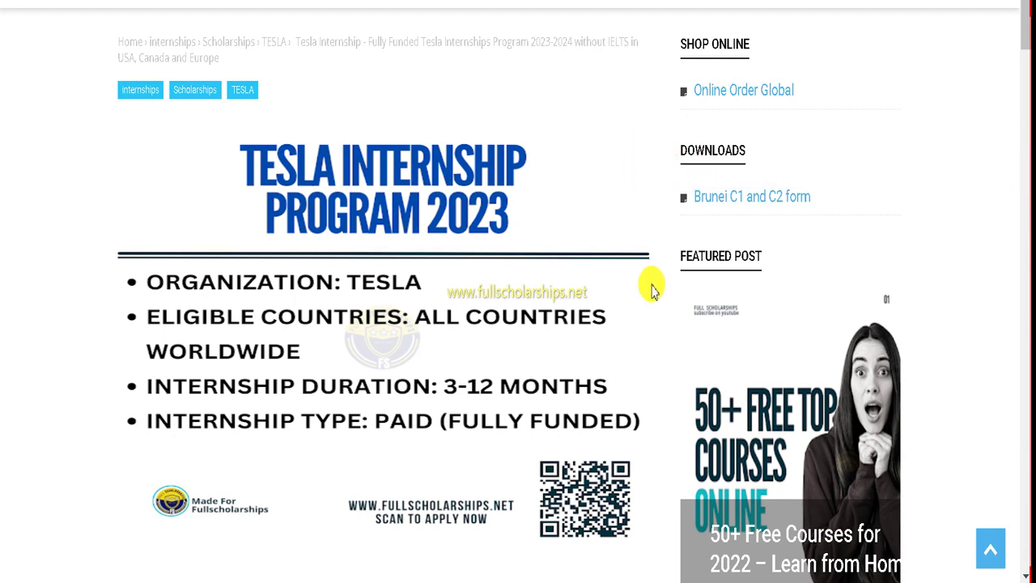
Step: Scroll through the overview of the Tesla Internship 2023 article on fullscholarships.net
scroll(523, 243, down, 2)
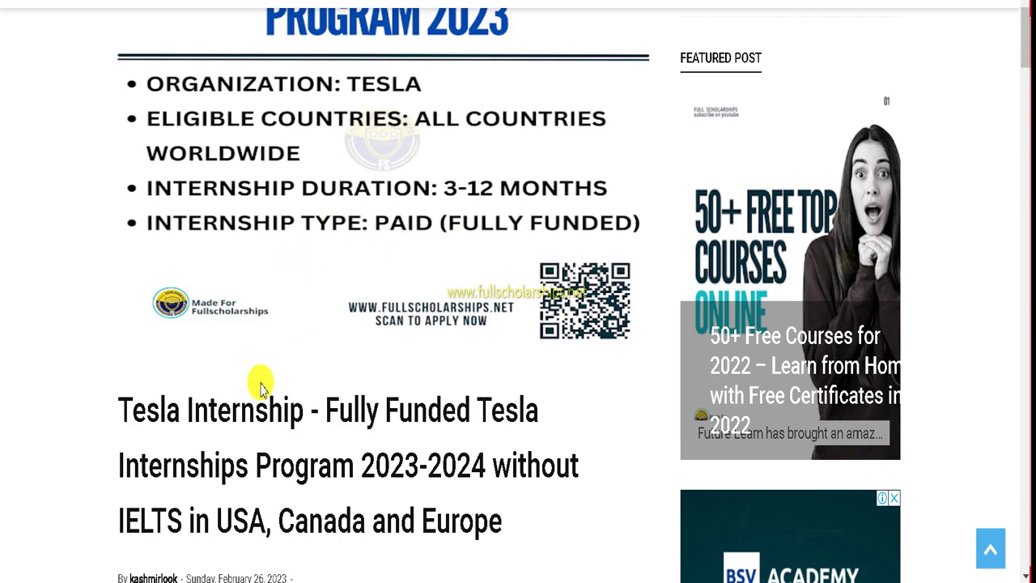
scroll(251, 352, up, 2)
scroll(252, 347, down, 3)
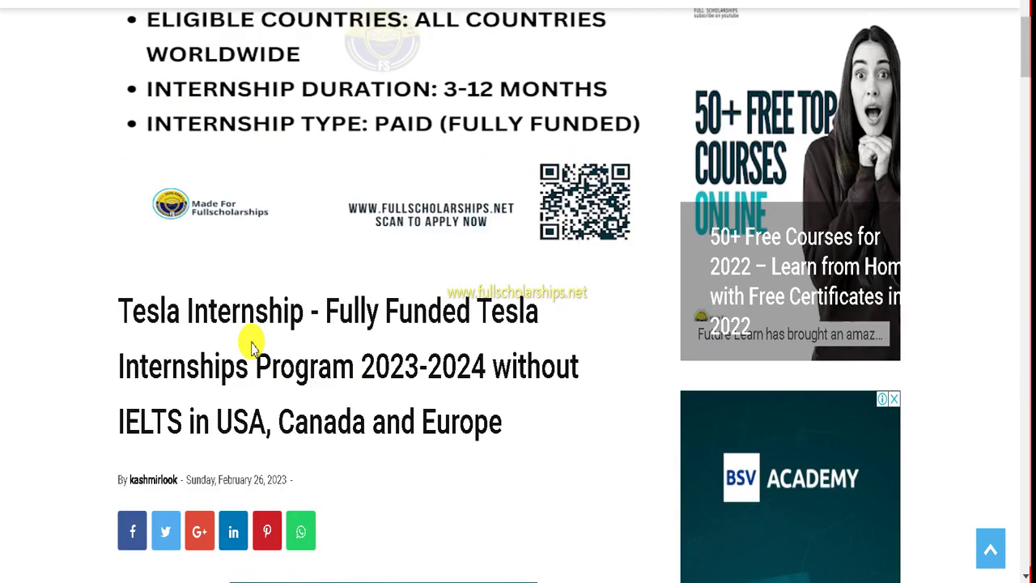
scroll(286, 291, down, 1)
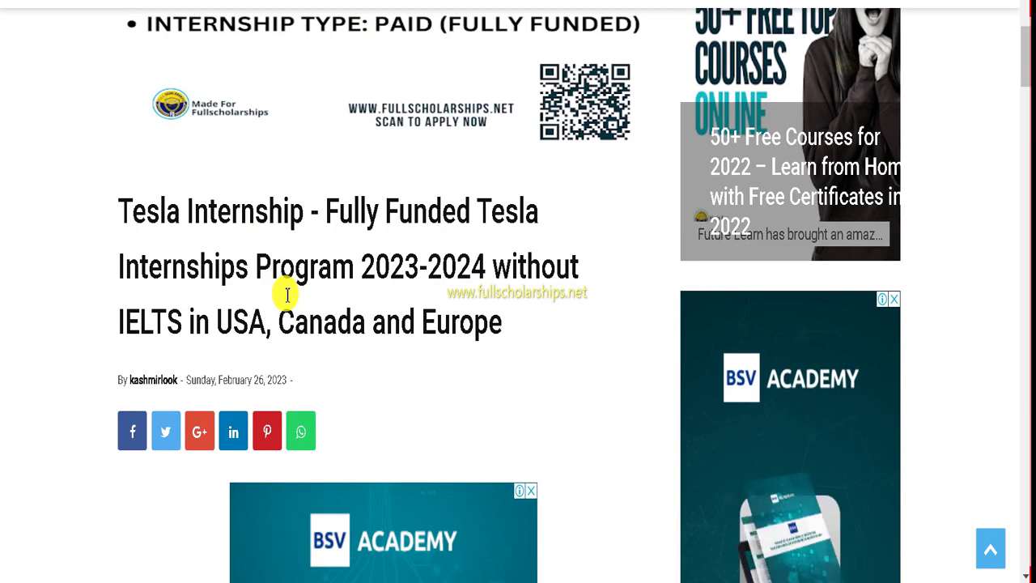
scroll(409, 295, down, 6)
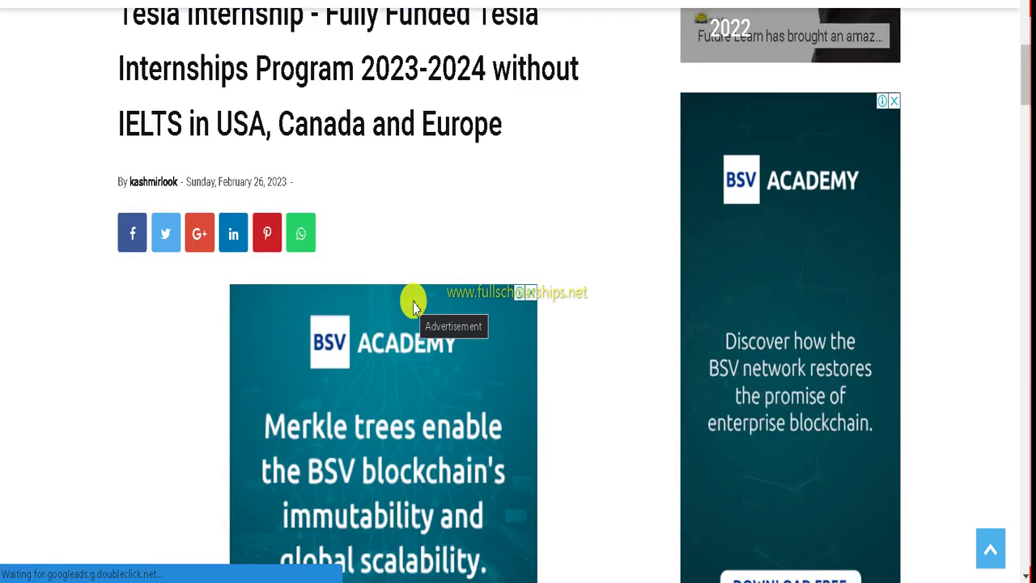
scroll(584, 271, down, 2)
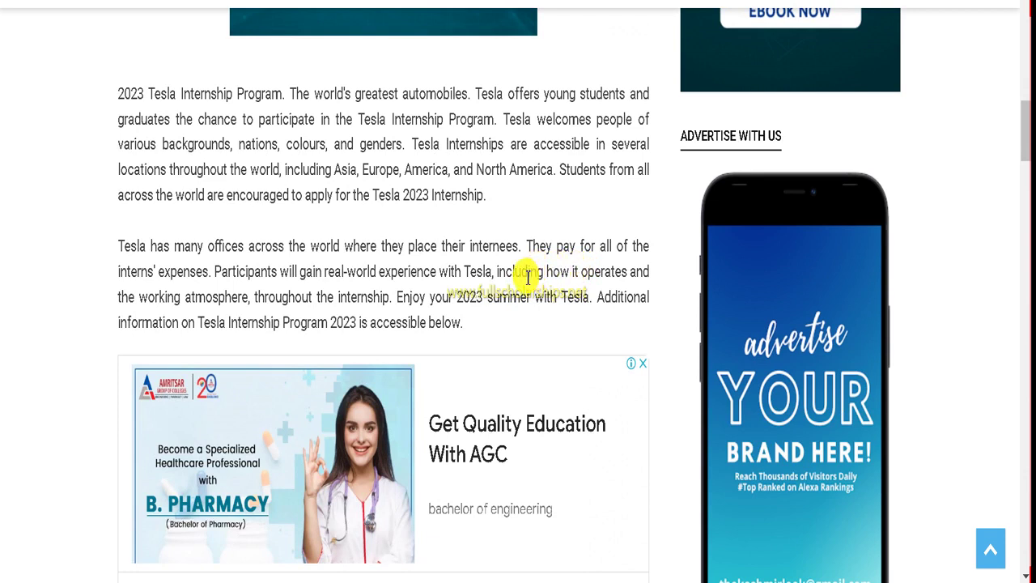
scroll(488, 232, down, 1)
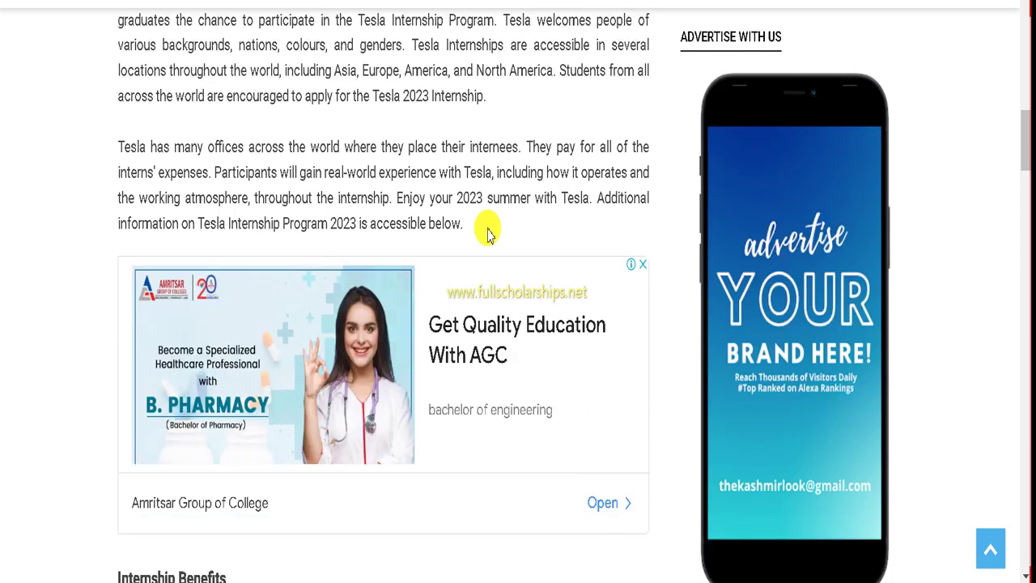
scroll(488, 232, up, 10)
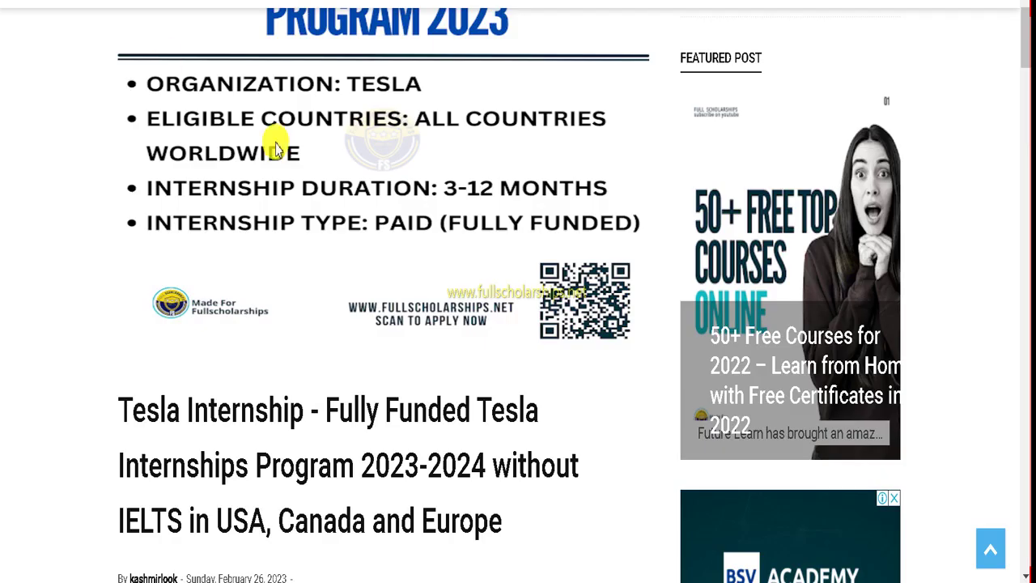
Step: Browse the Full Scholarships Instagram profile, its scholarship posts and the bio's bit.ly link
scroll(361, 259, up, 2)
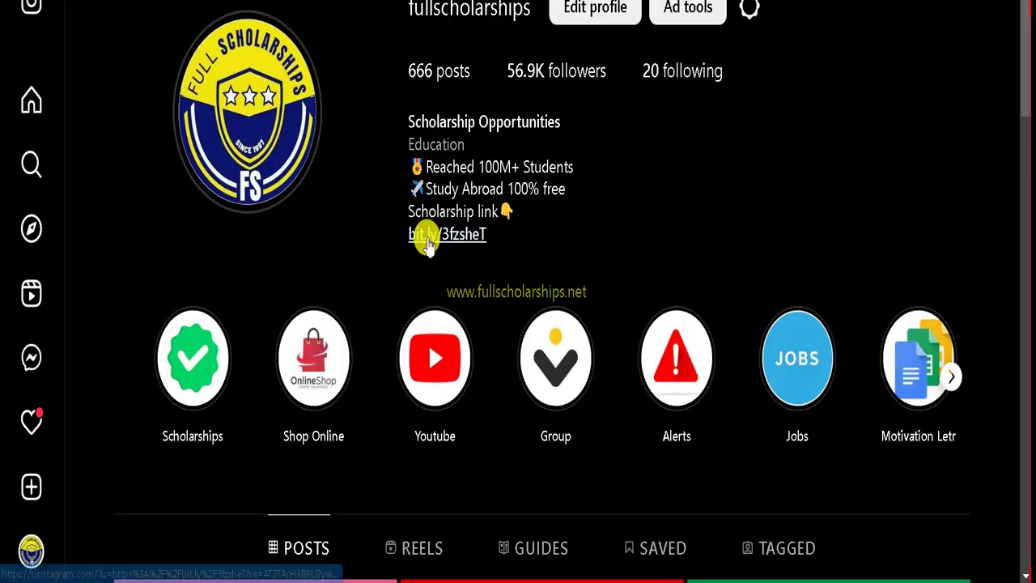
scroll(470, 231, down, 5)
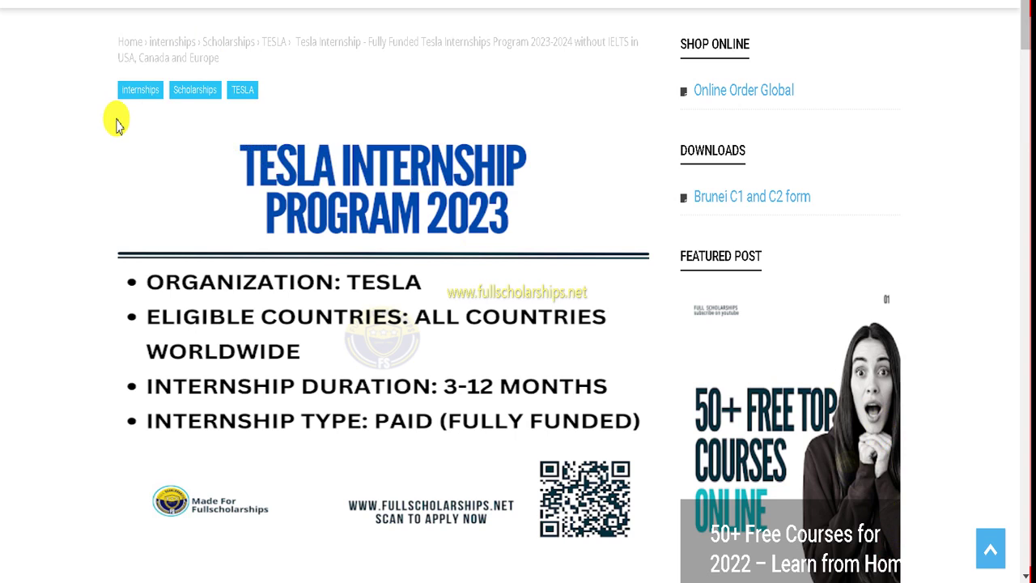
Step: Read past the title and intro to the Internship Benefits and Duration sections
scroll(194, 141, down, 3)
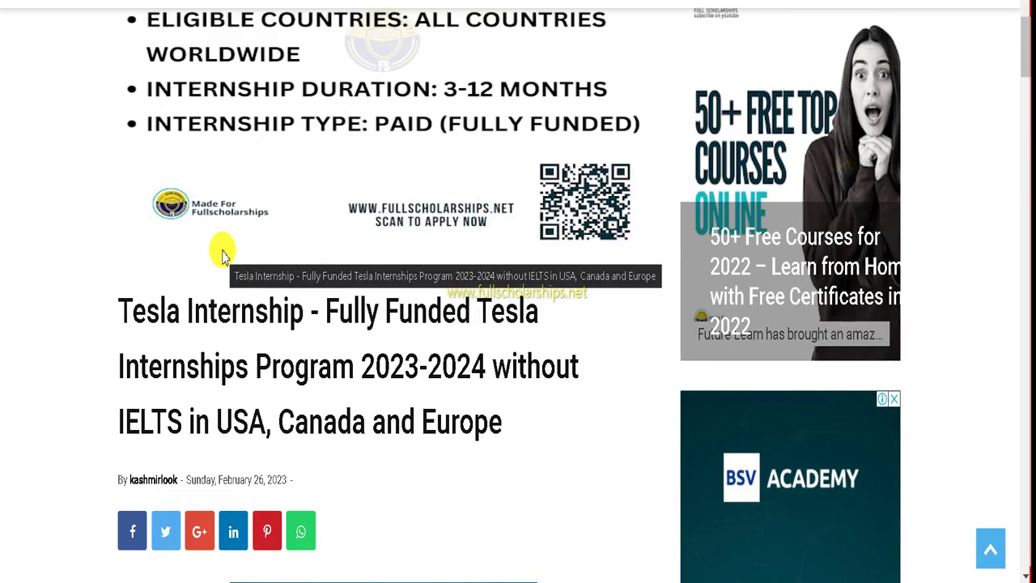
scroll(223, 255, down, 8)
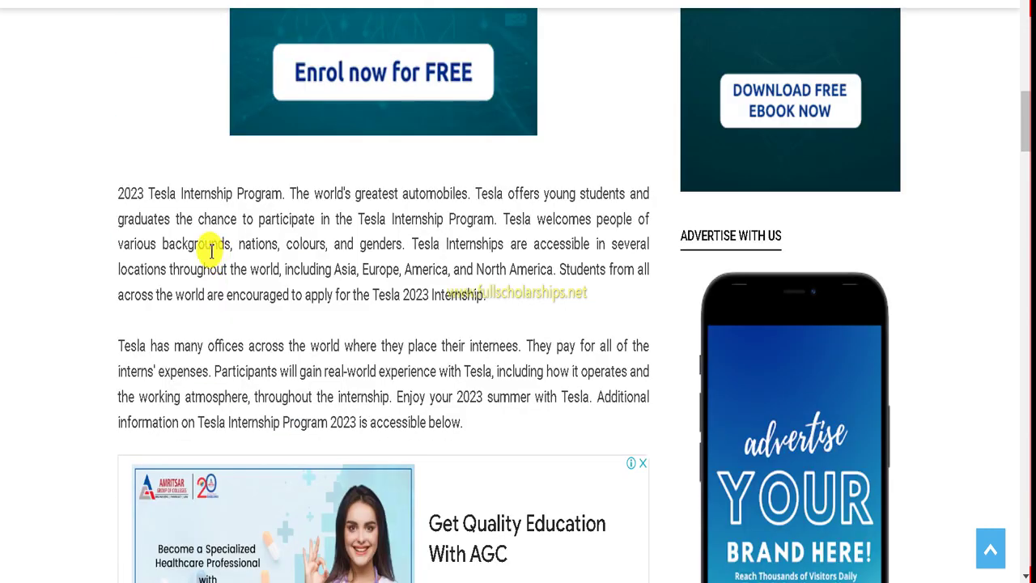
scroll(211, 252, down, 1)
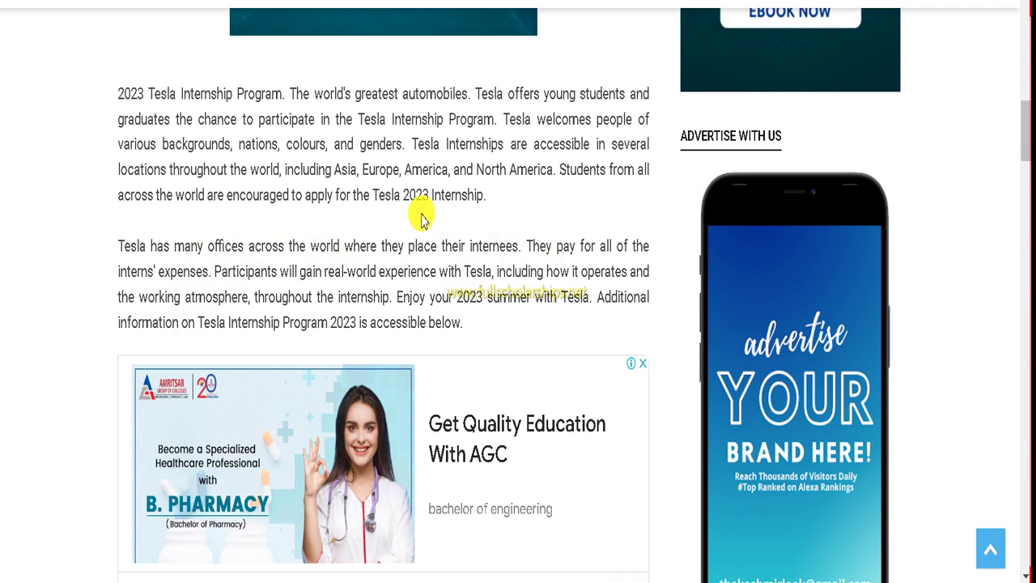
scroll(420, 218, down, 1)
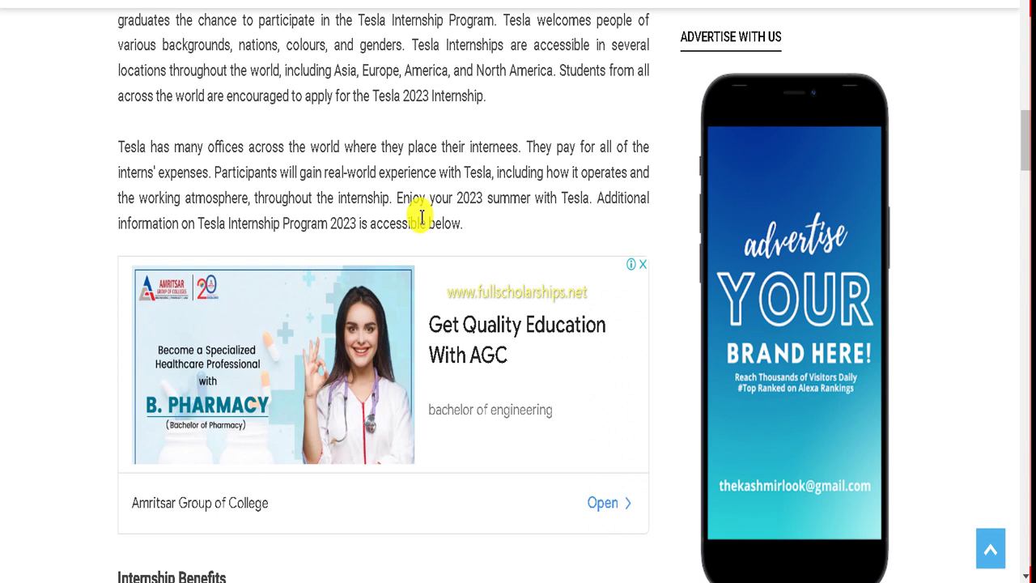
scroll(420, 218, down, 4)
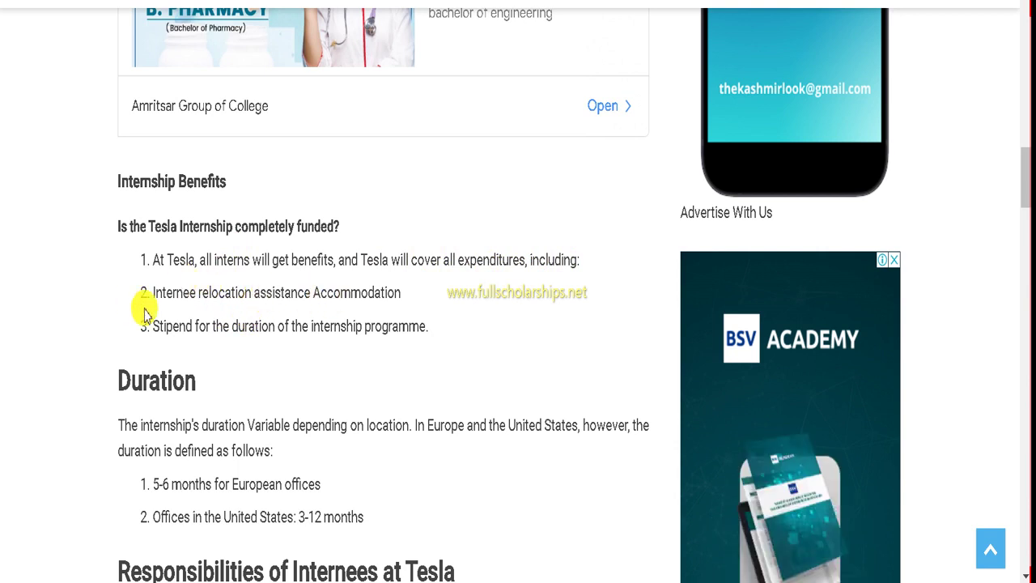
Step: Read through the eligibility criteria and How to Apply section down to the apply link
scroll(300, 293, down, 3)
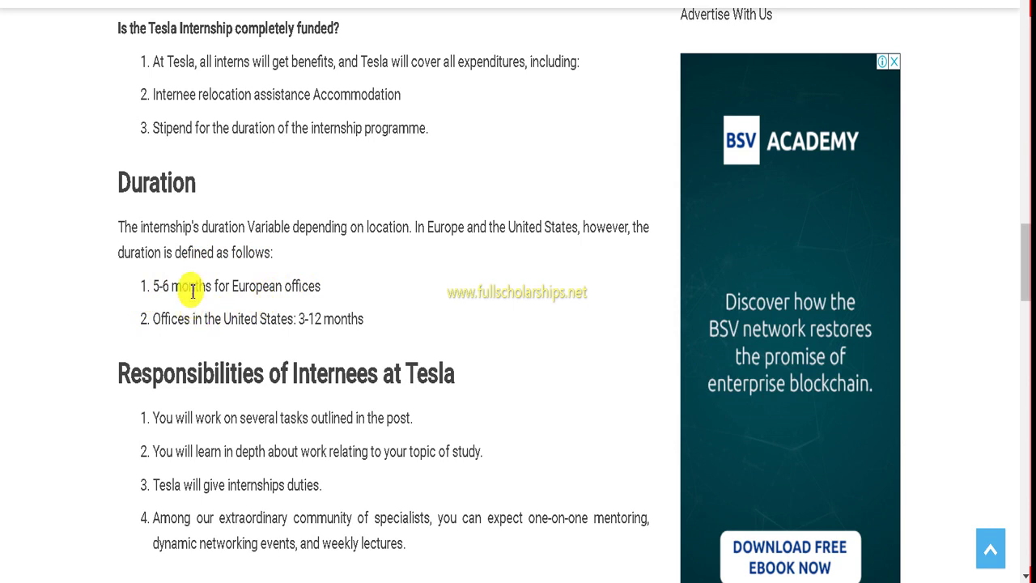
scroll(331, 318, down, 2)
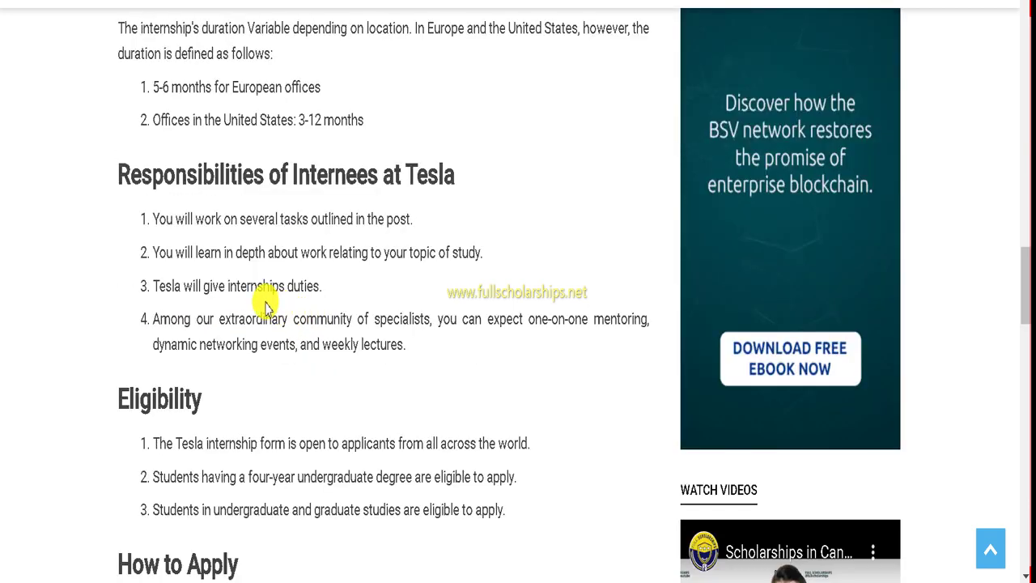
scroll(317, 294, down, 1)
scroll(316, 293, down, 2)
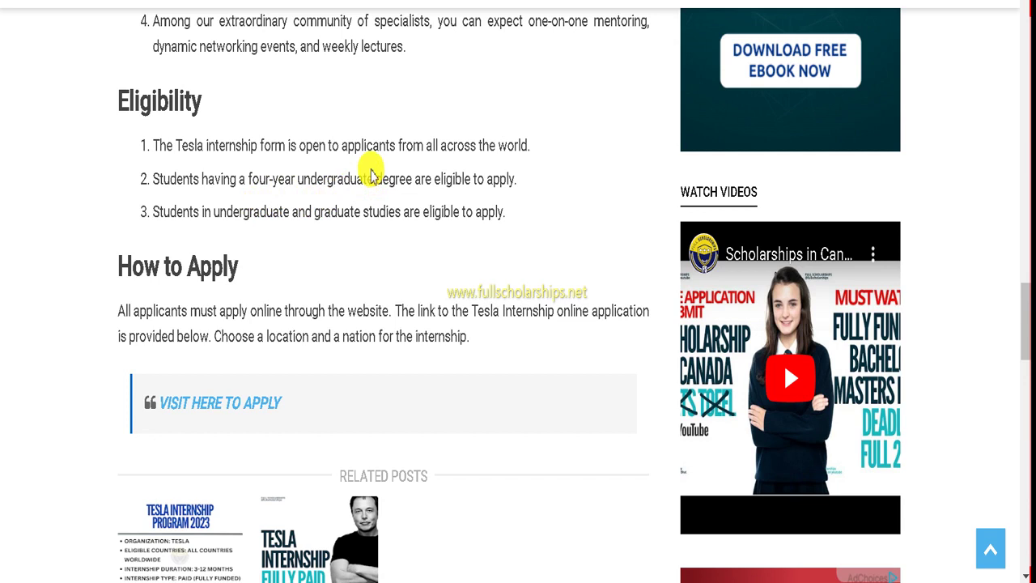
scroll(291, 254, down, 1)
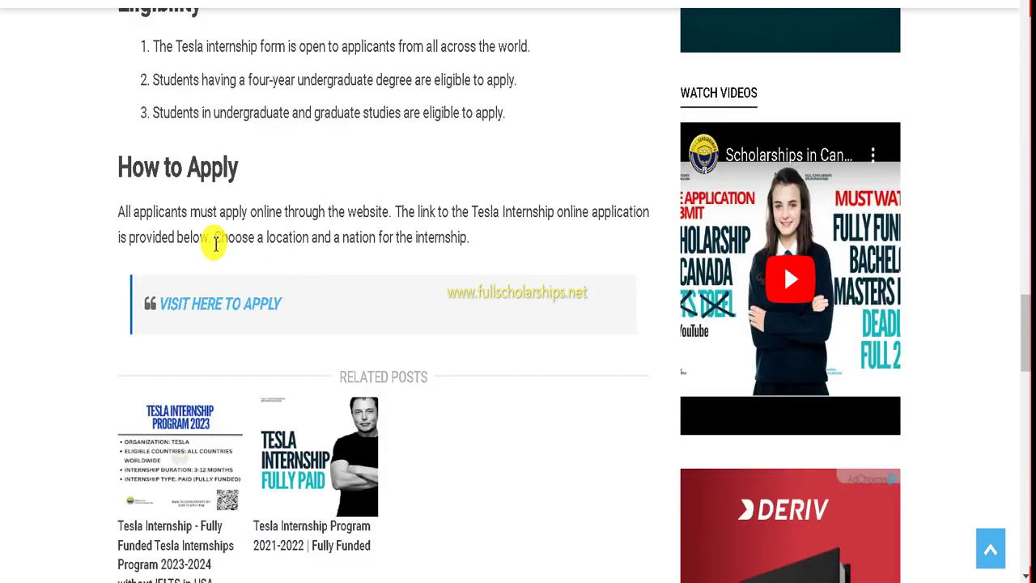
scroll(214, 242, down, 1)
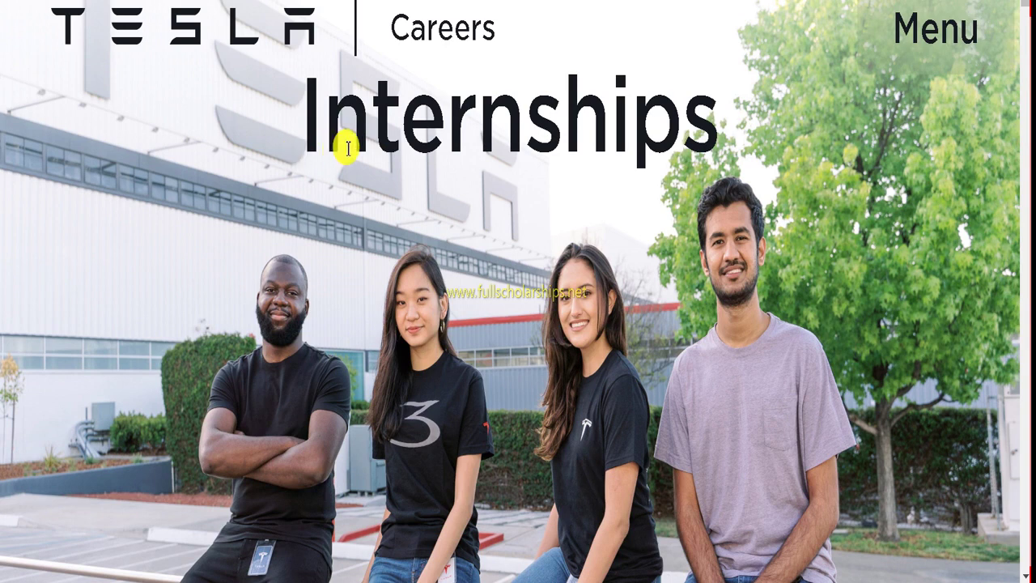
Step: Browse Tesla's Internships page, then go to Search Internships for the job listings
scroll(347, 148, down, 10)
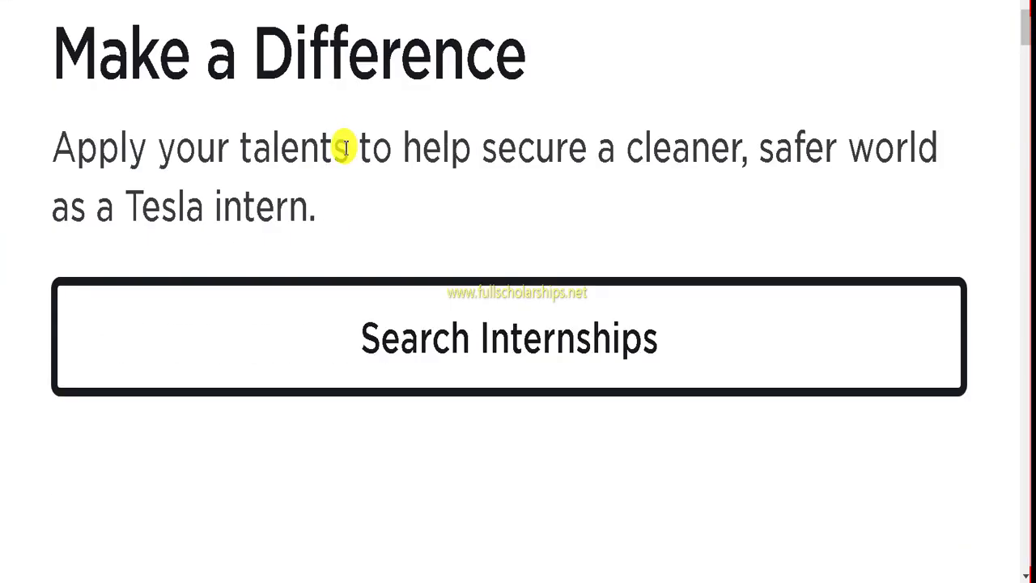
scroll(346, 148, down, 12)
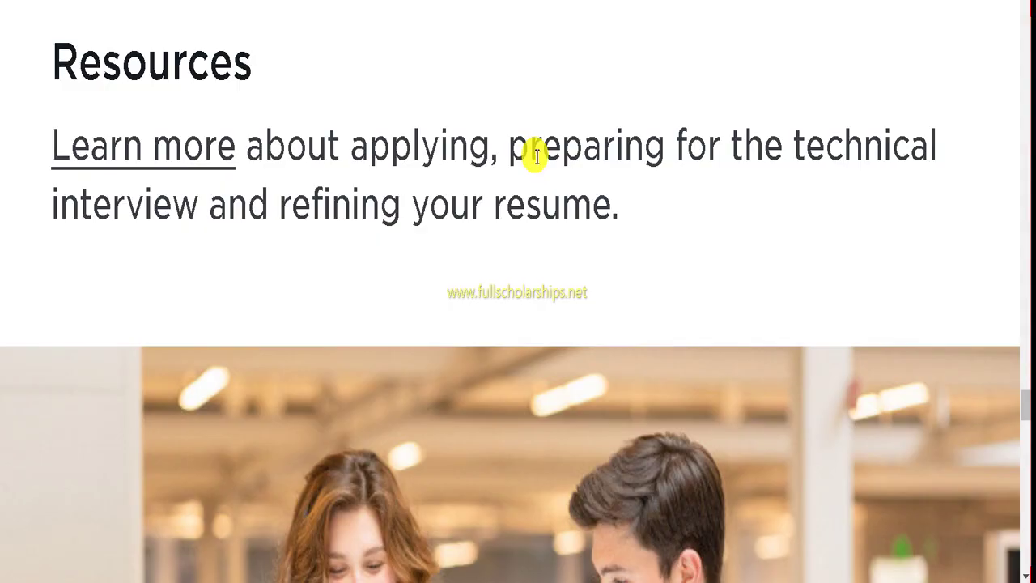
scroll(536, 158, down, 10)
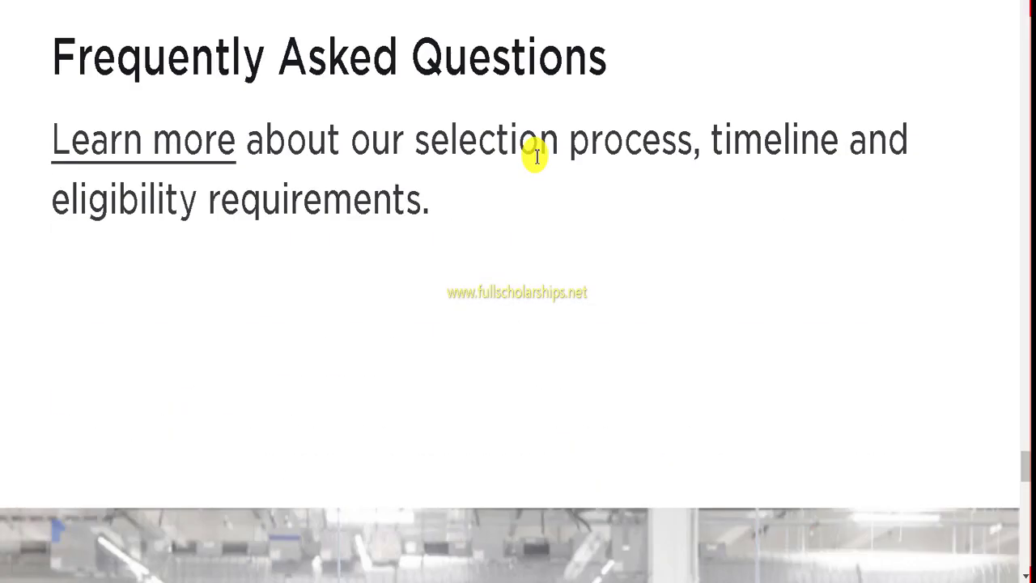
scroll(537, 158, down, 4)
scroll(534, 155, up, 15)
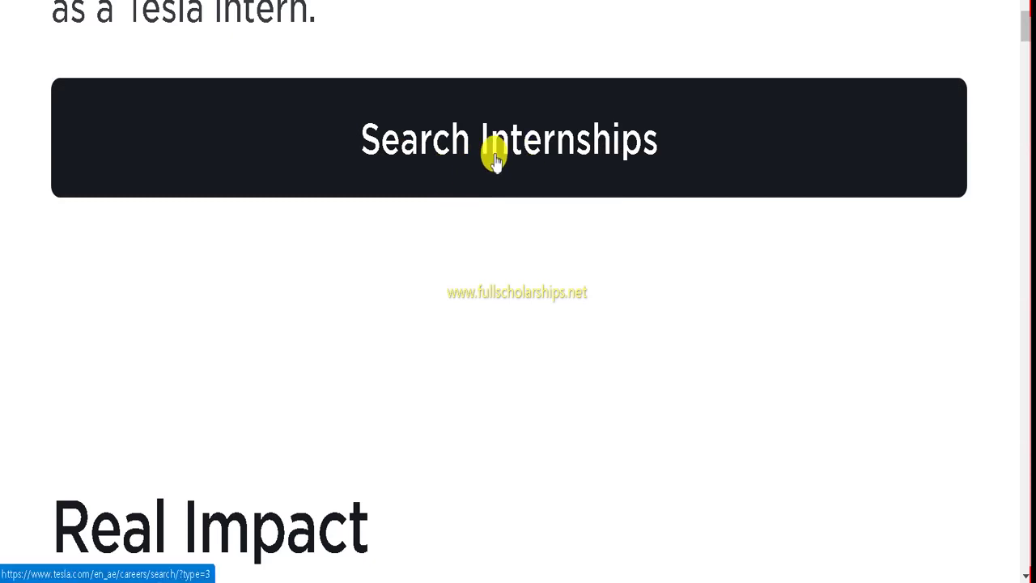
scroll(493, 157, up, 1)
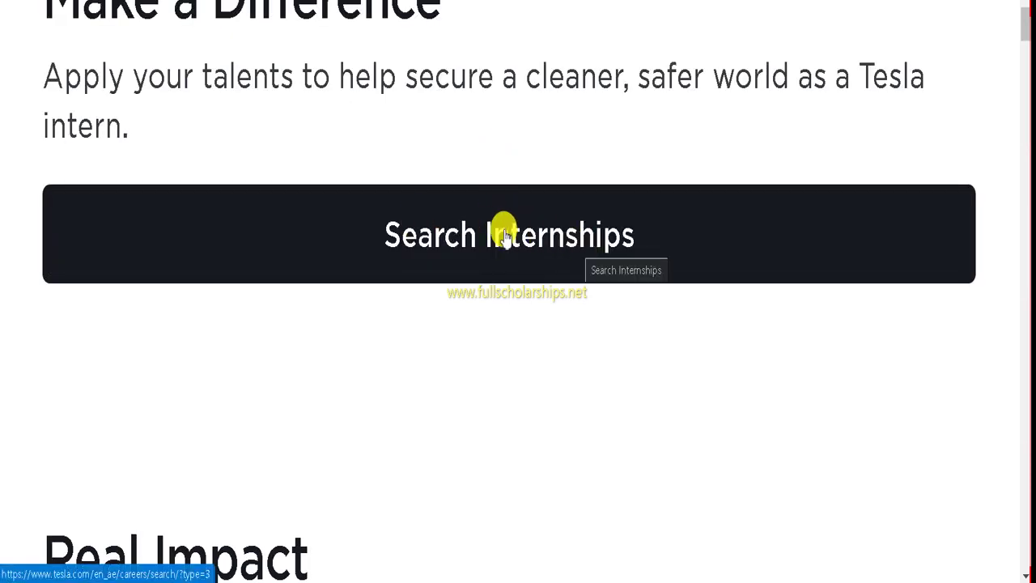
click(487, 245)
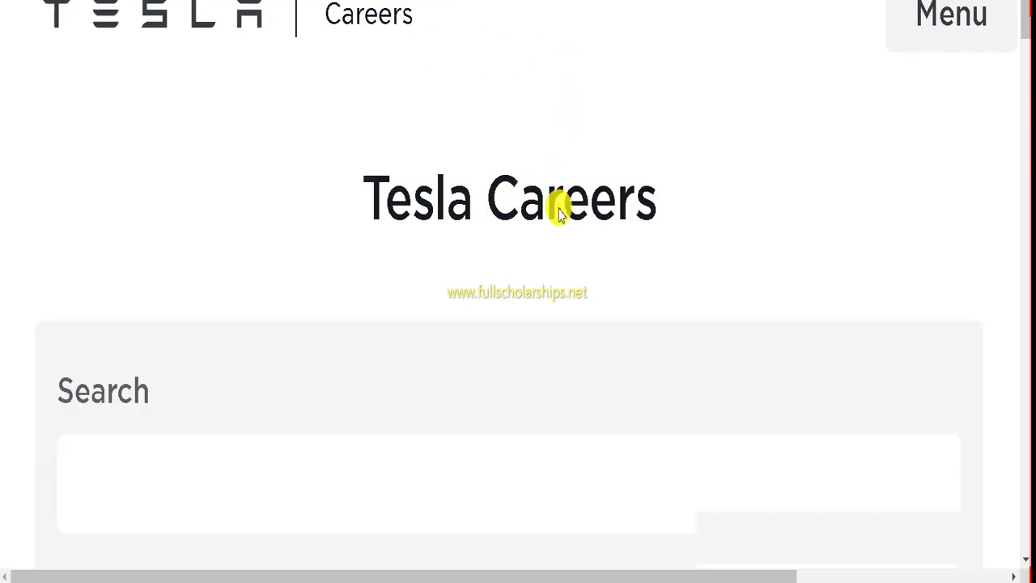
Step: Zoom the job search page out three steps so more of the listings table fits
scroll(557, 208, down, 6)
scroll(470, 219, up, 4)
key(ctrl+minus)
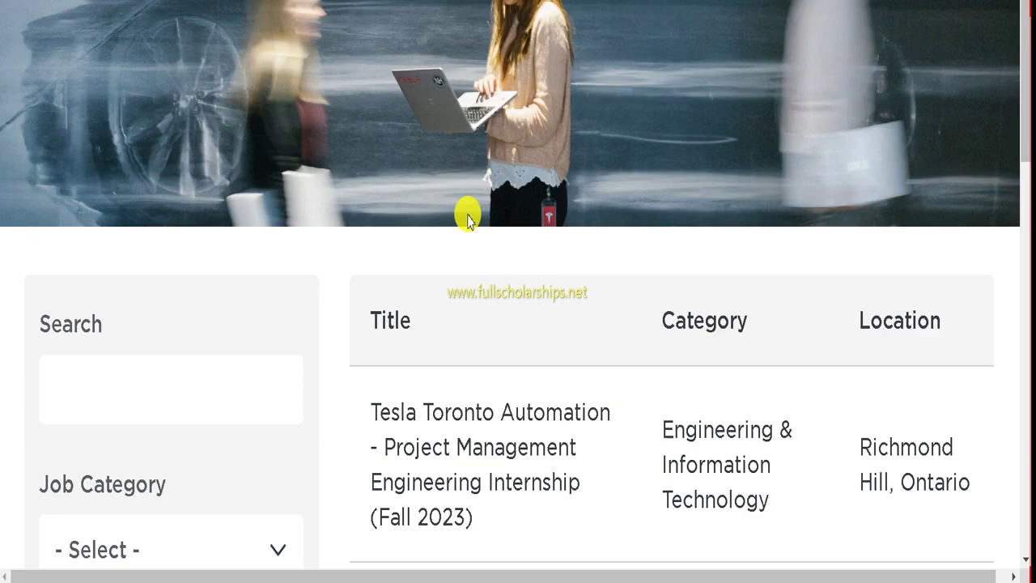
key(ctrl+minus)
key(ctrl+minus)
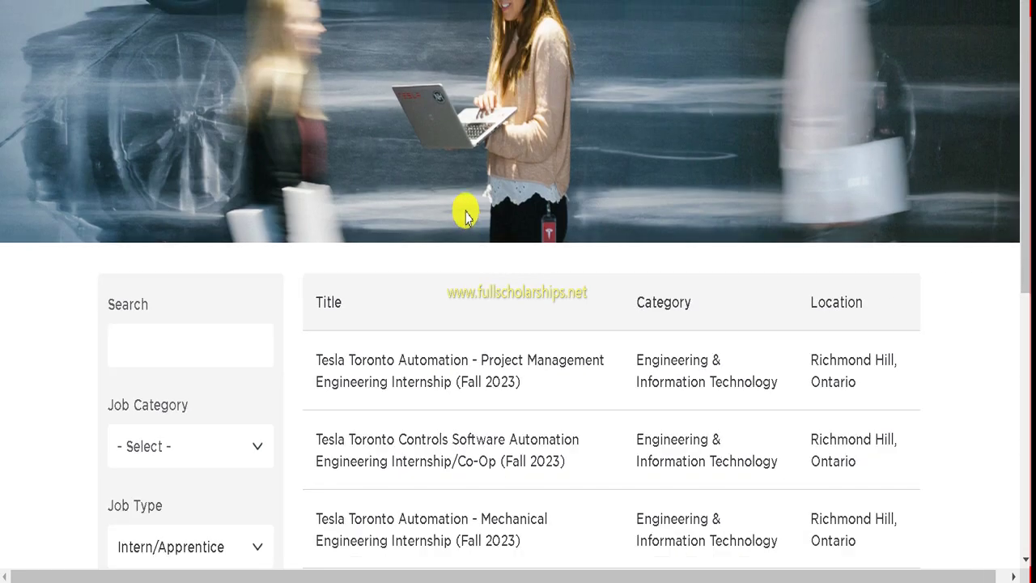
key(ctrl+minus)
scroll(485, 178, down, 3)
scroll(405, 127, up, 4)
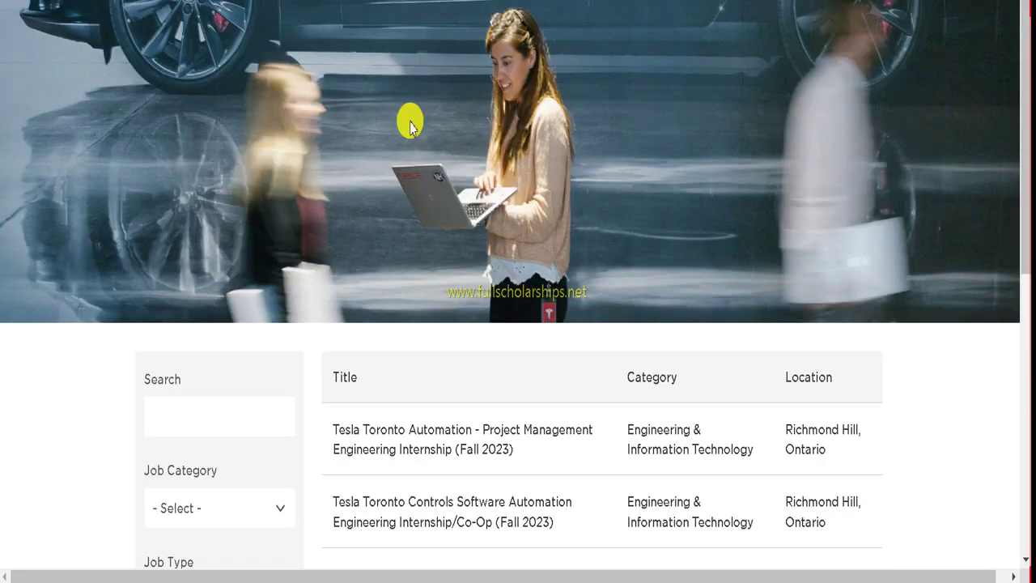
scroll(410, 123, down, 5)
scroll(382, 111, up, 2)
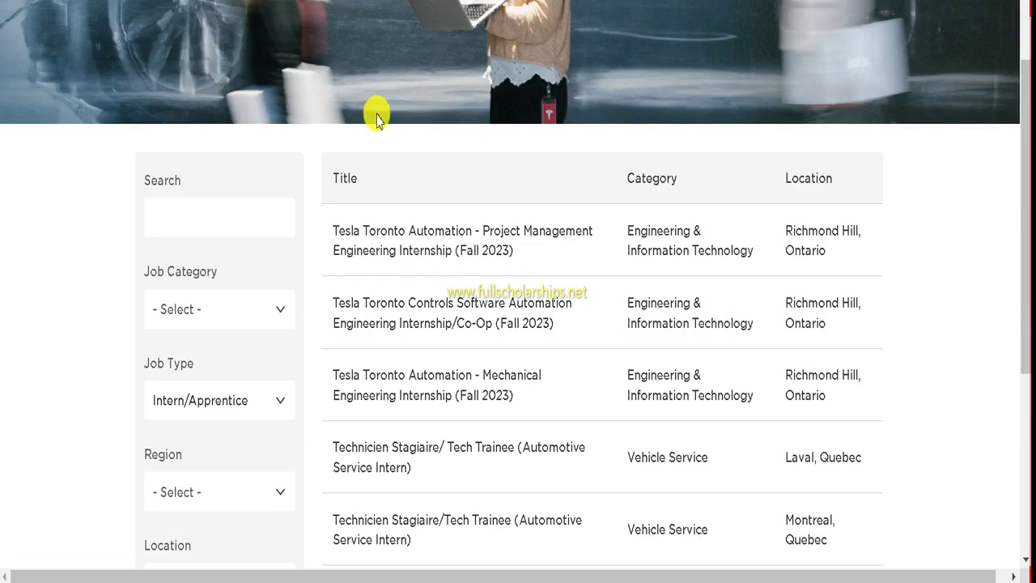
scroll(754, 138, down, 3)
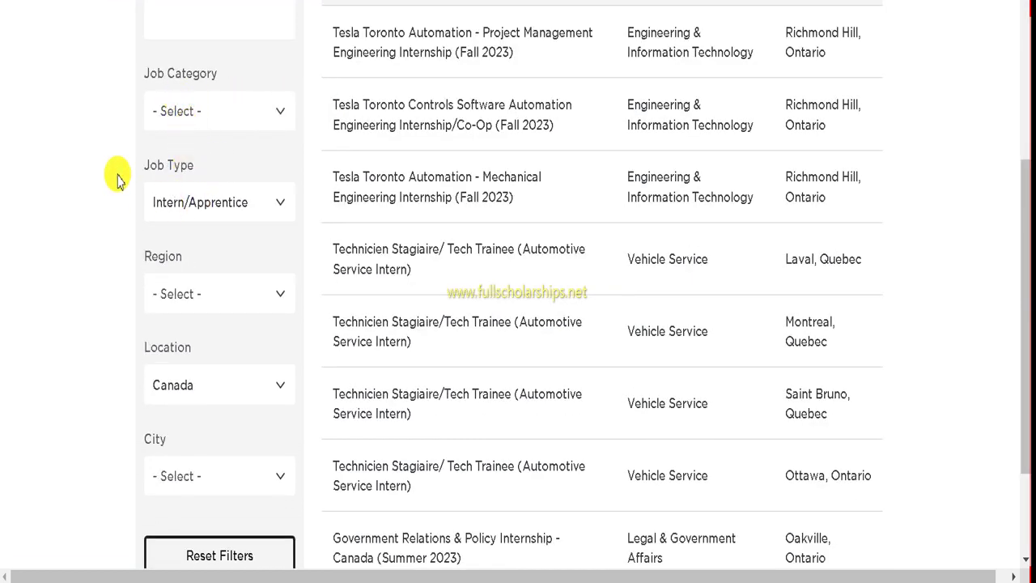
Step: Check the available Job Type options and close the list without changing them
click(201, 203)
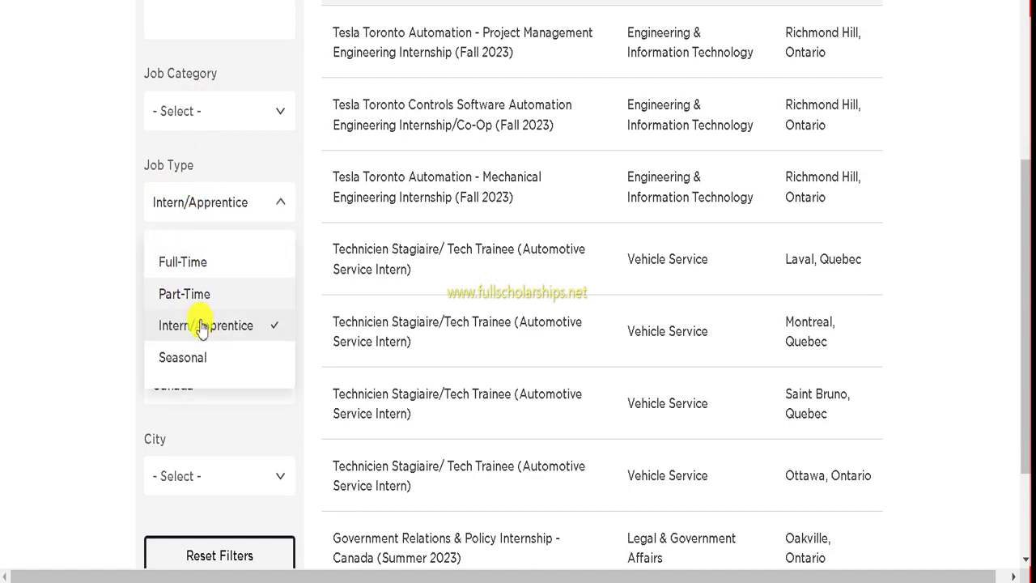
scroll(192, 301, down, 2)
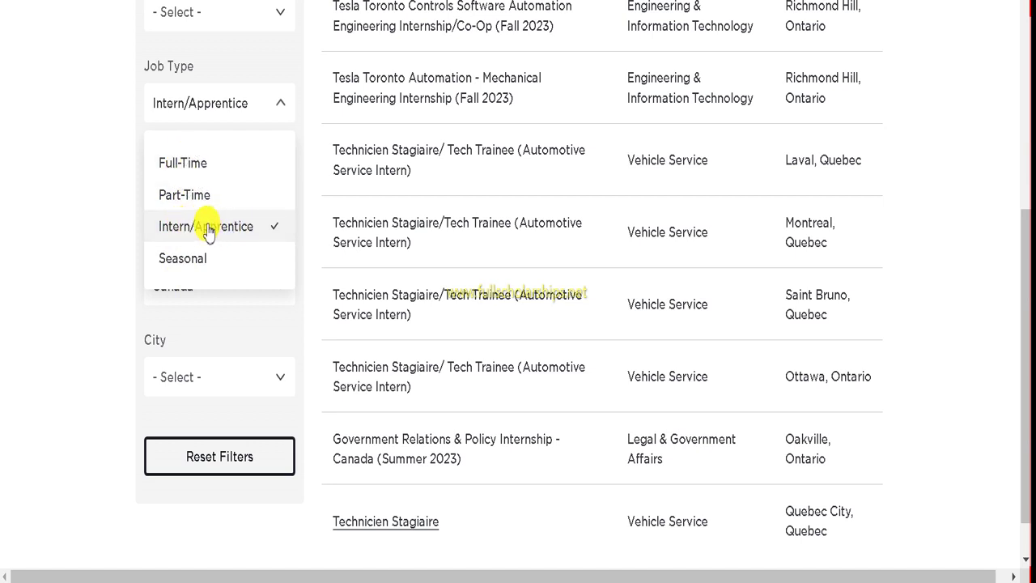
click(97, 154)
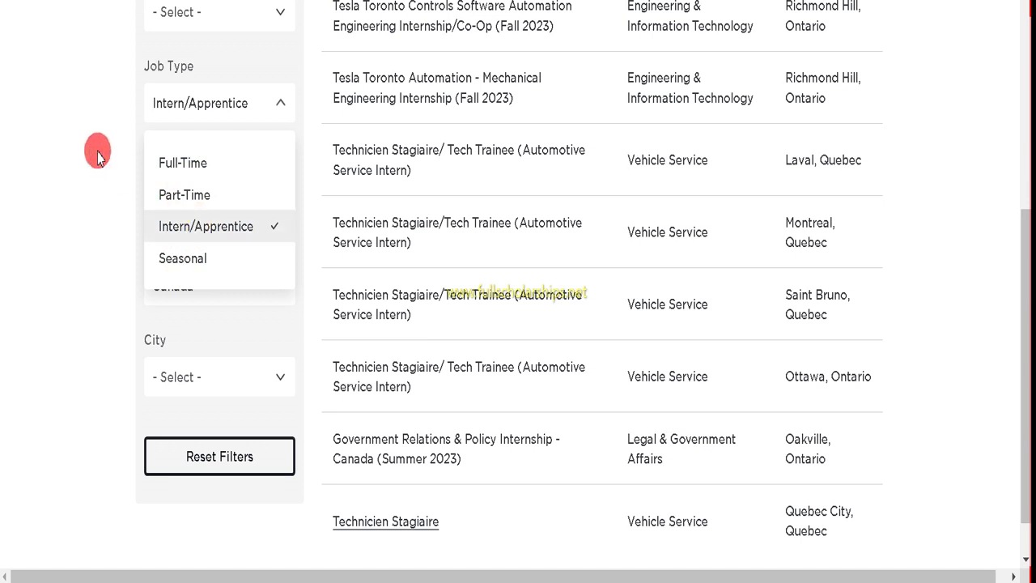
scroll(192, 230, down, 1)
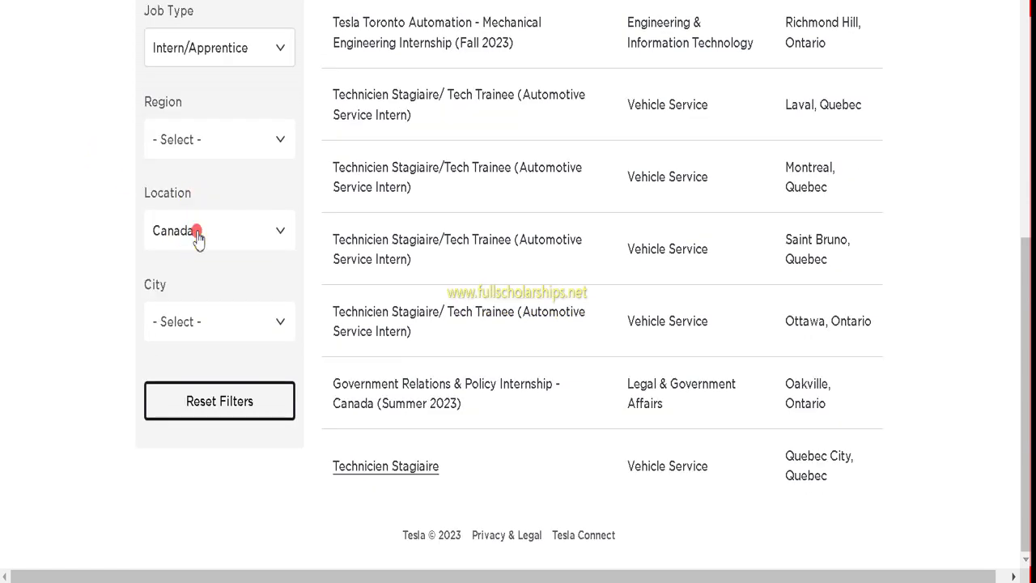
Step: Scroll through the full list of Location countries available for filtering
click(196, 235)
scroll(186, 332, down, 1)
scroll(191, 368, up, 1)
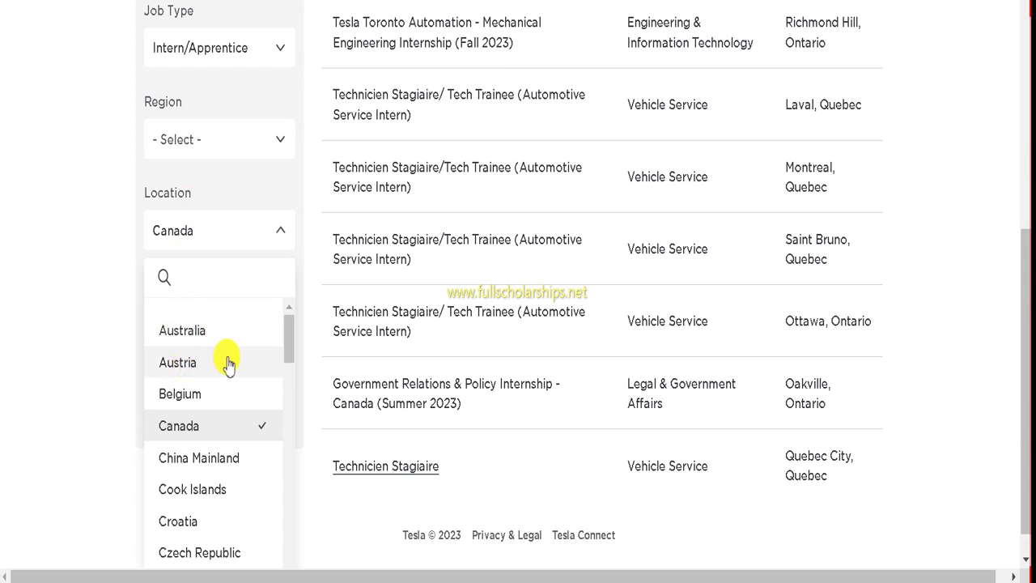
scroll(207, 388, down, 1)
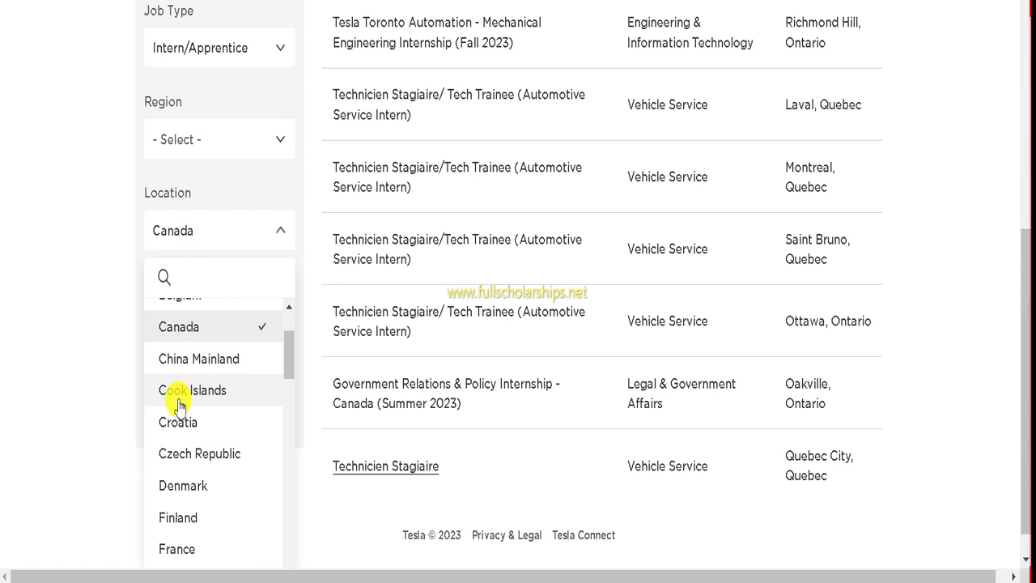
scroll(240, 405, down, 1)
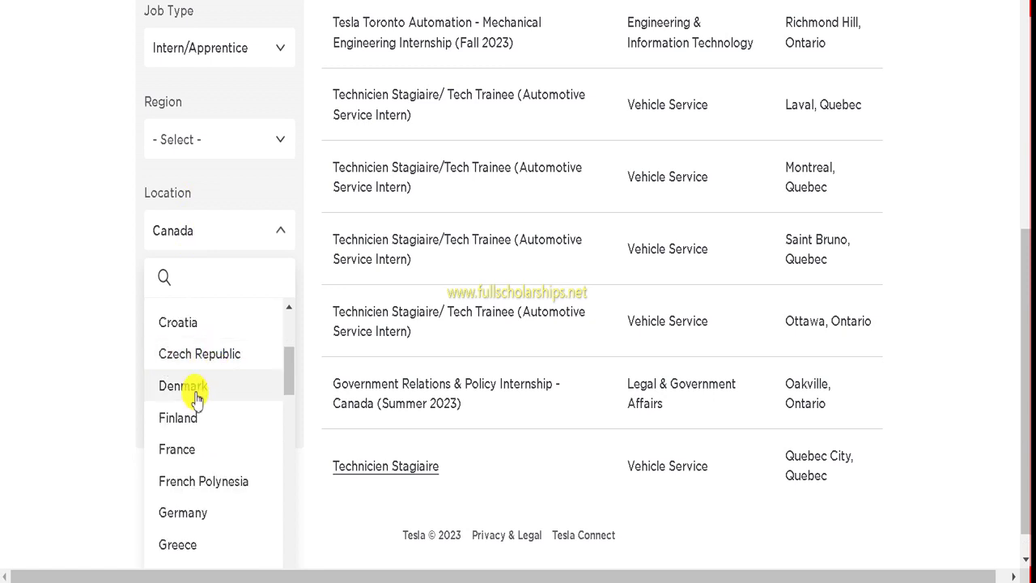
scroll(178, 384, down, 1)
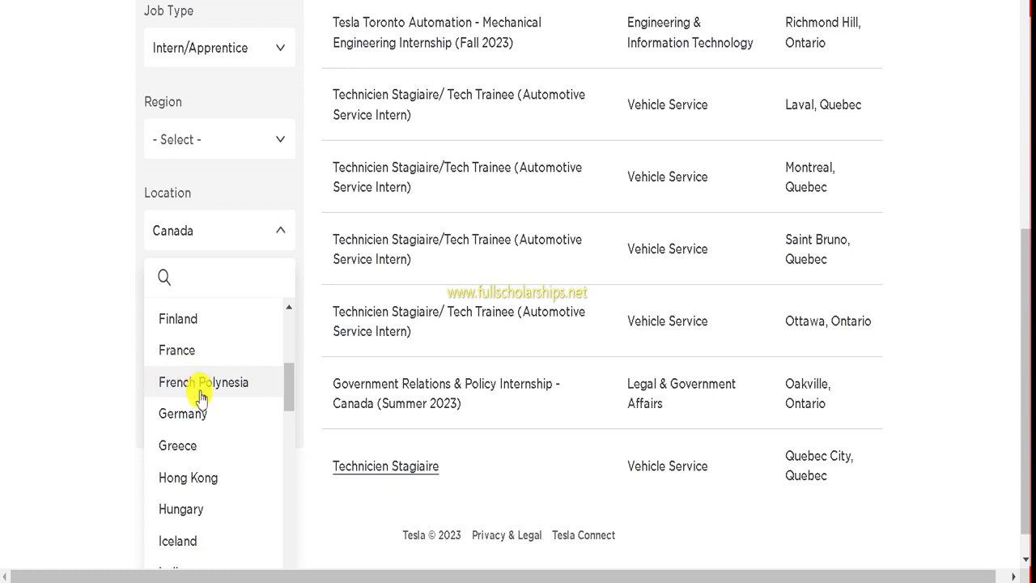
scroll(204, 389, down, 1)
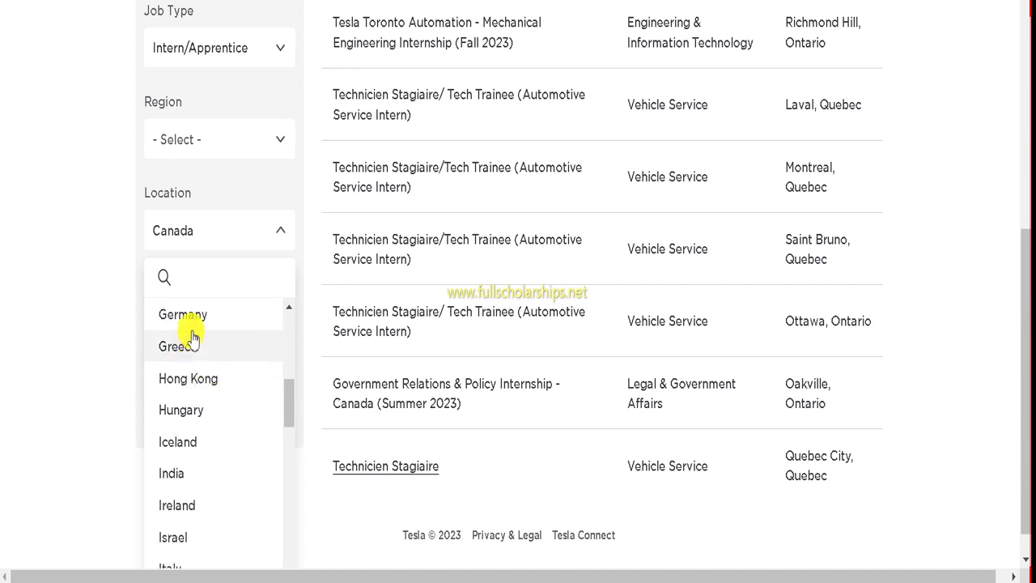
scroll(231, 368, down, 1)
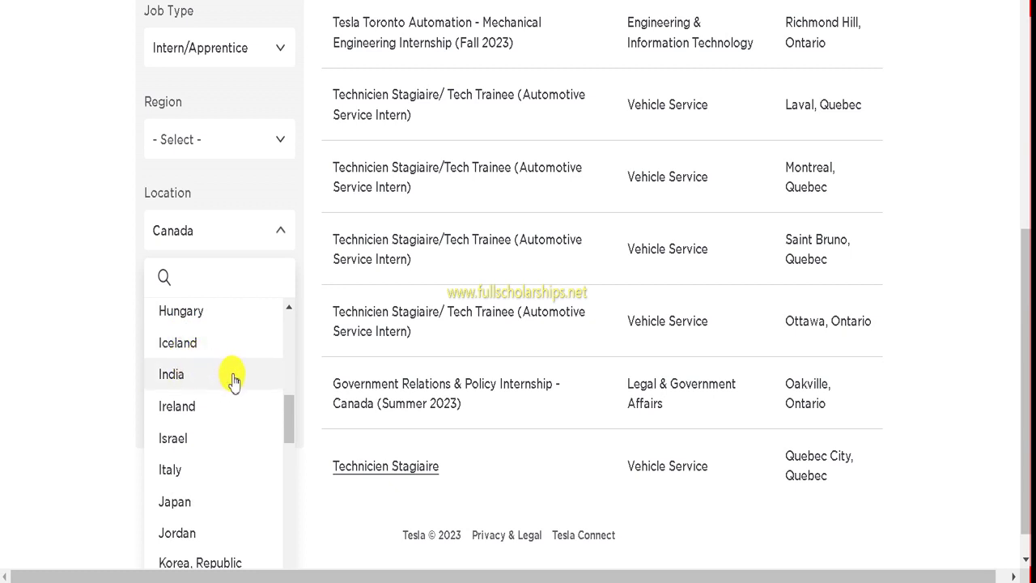
scroll(216, 413, down, 2)
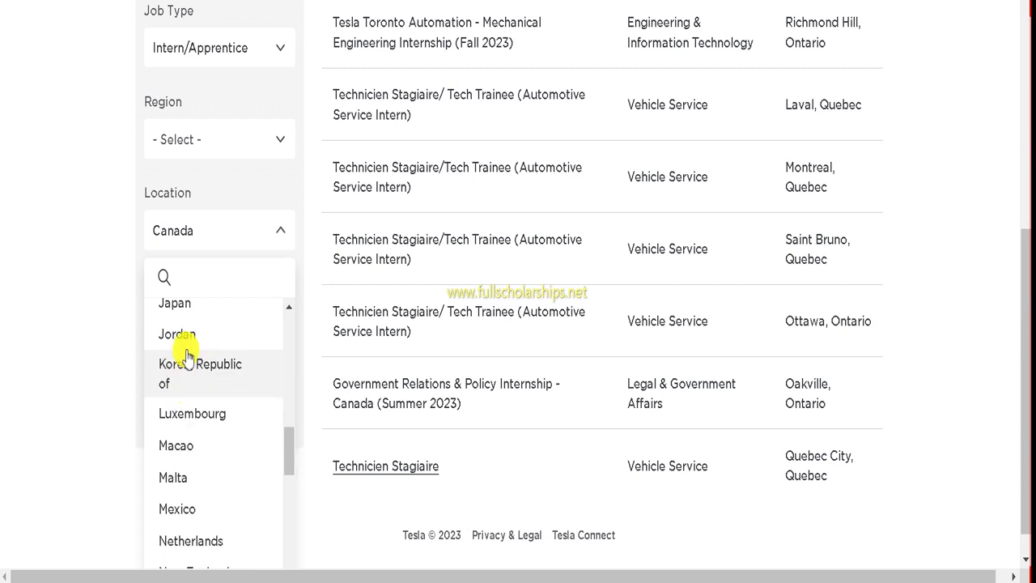
scroll(186, 361, up, 1)
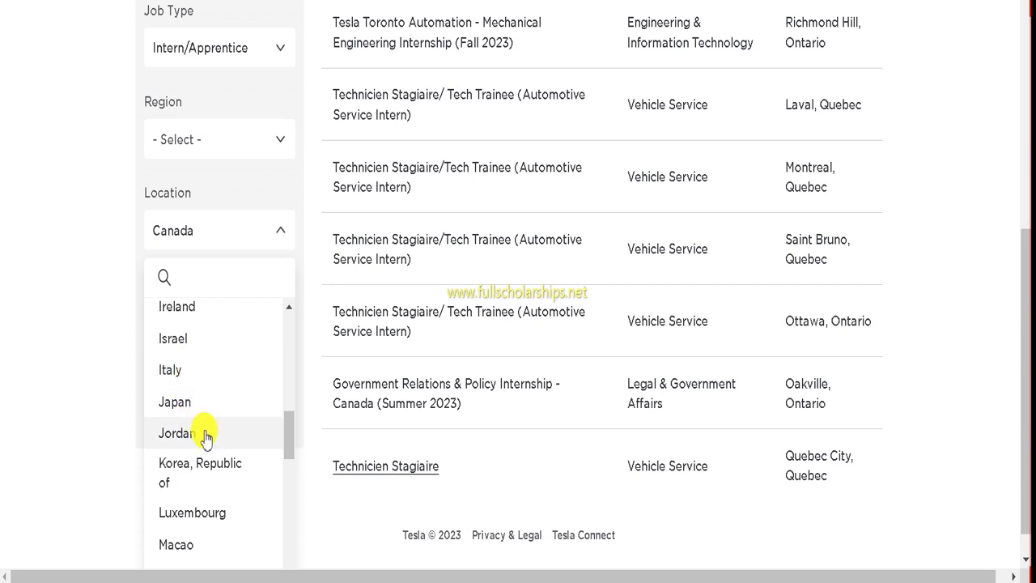
scroll(168, 385, down, 1)
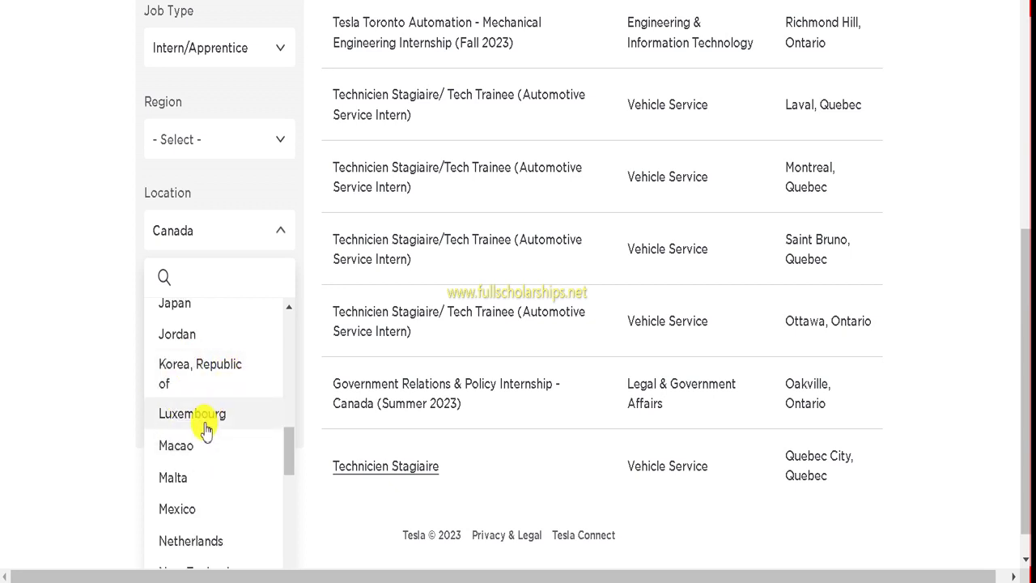
scroll(206, 428, down, 1)
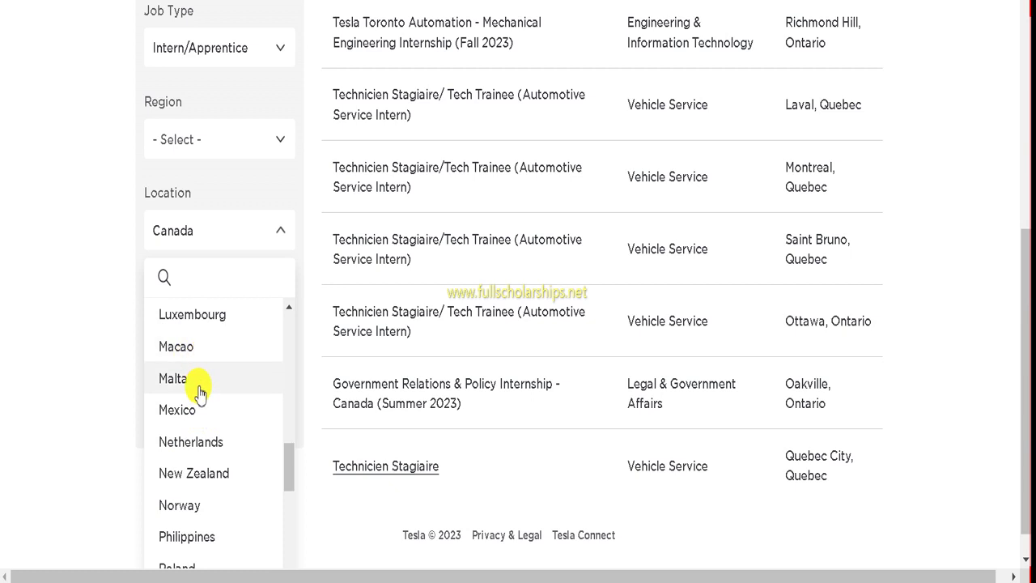
scroll(224, 416, down, 1)
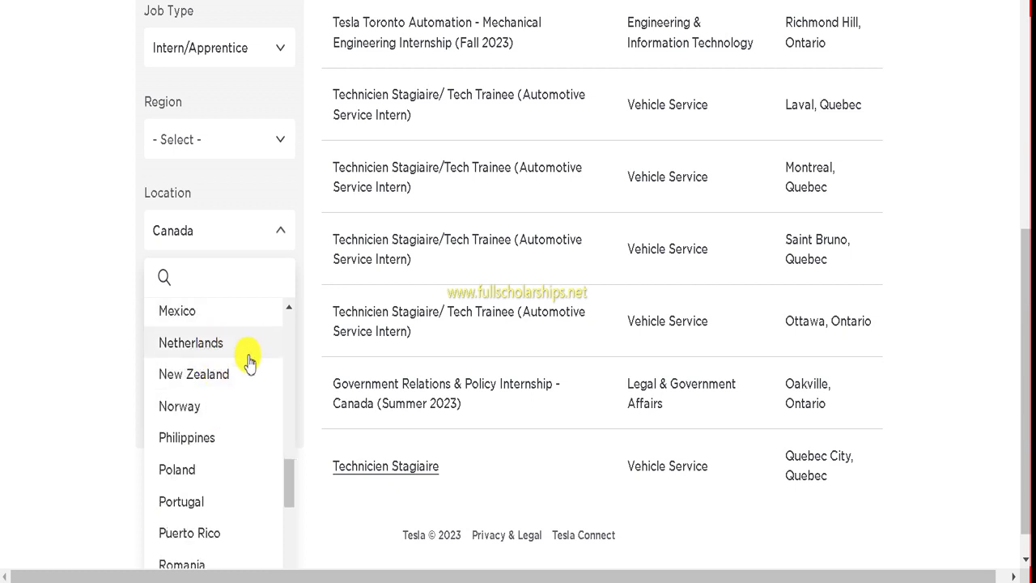
scroll(234, 381, down, 1)
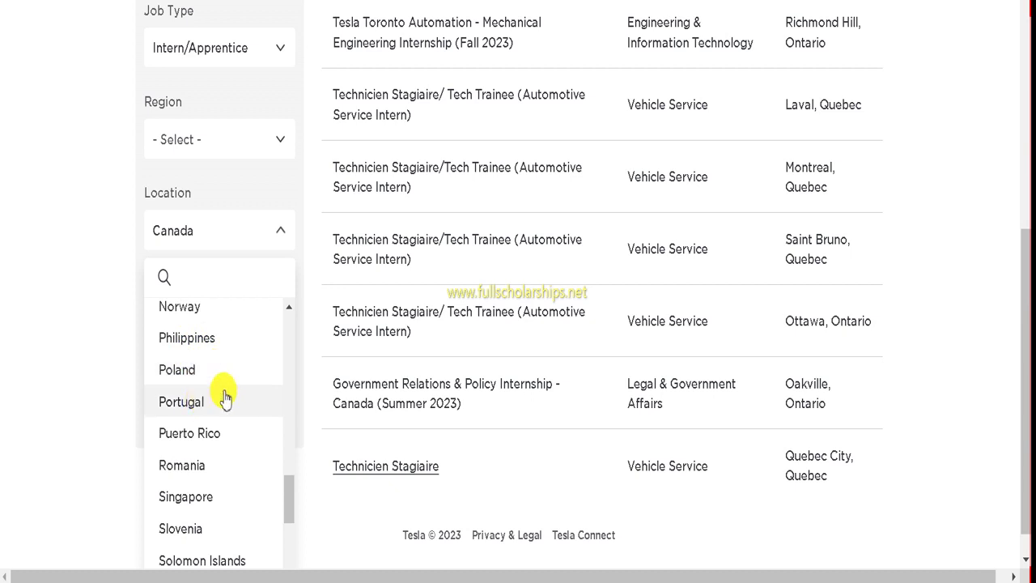
scroll(210, 433, down, 1)
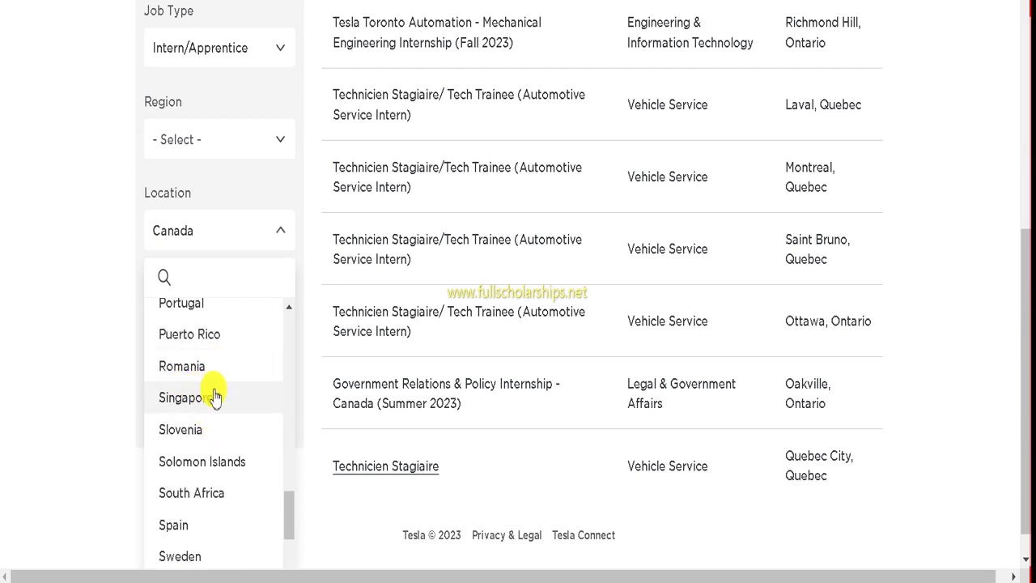
scroll(207, 387, down, 1)
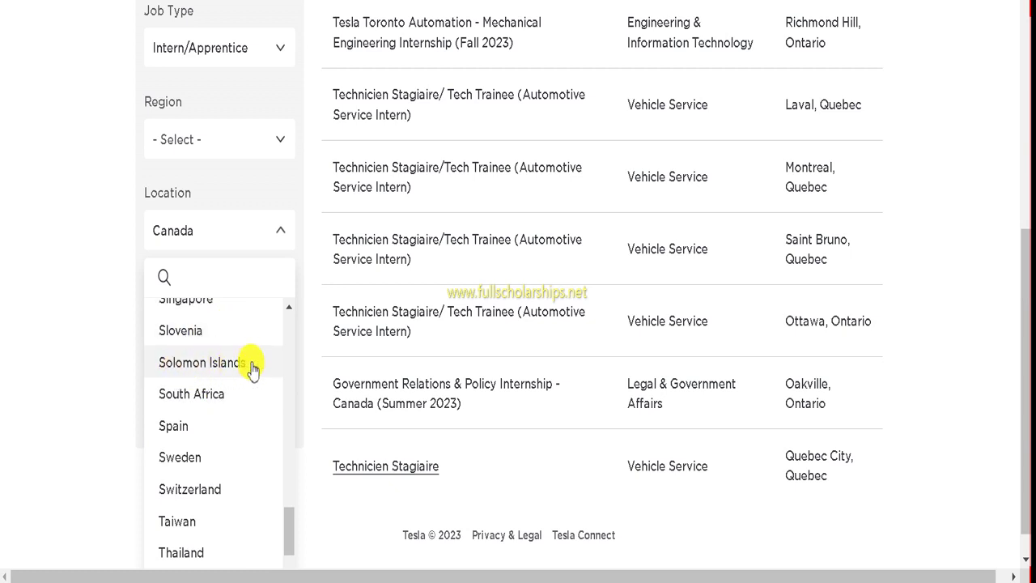
scroll(217, 394, down, 1)
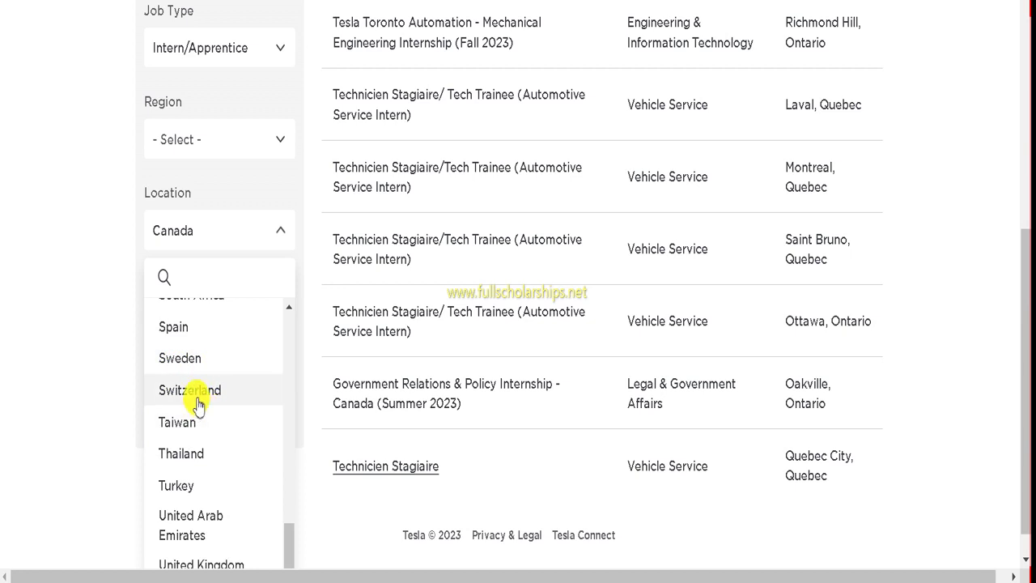
scroll(225, 385, down, 1)
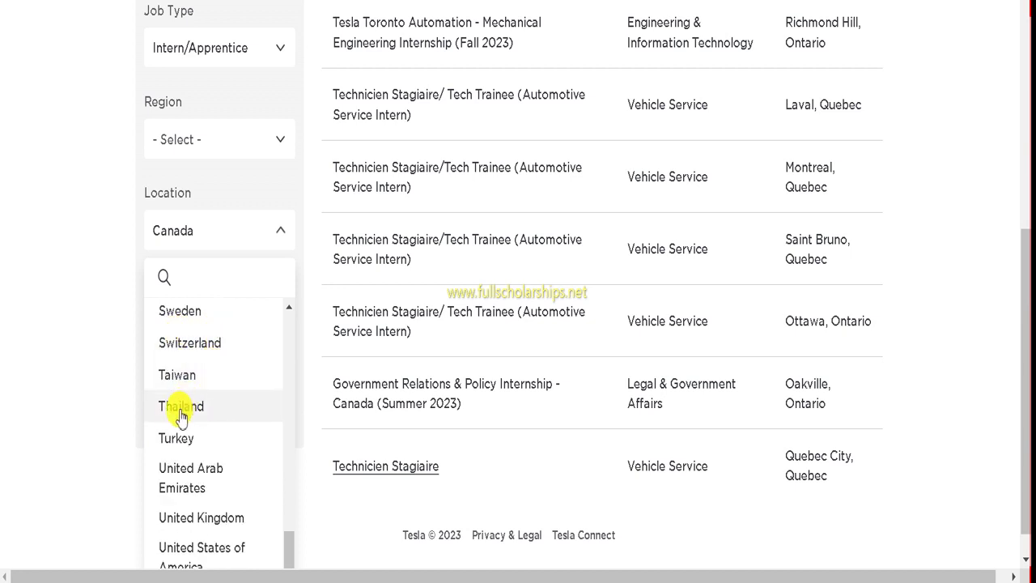
scroll(195, 409, down, 1)
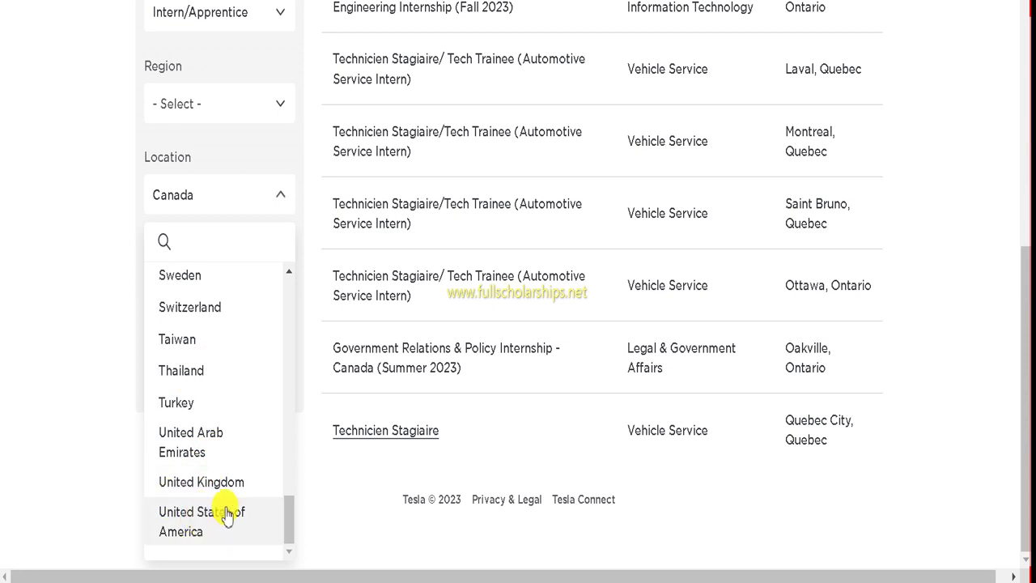
scroll(238, 481, up, 15)
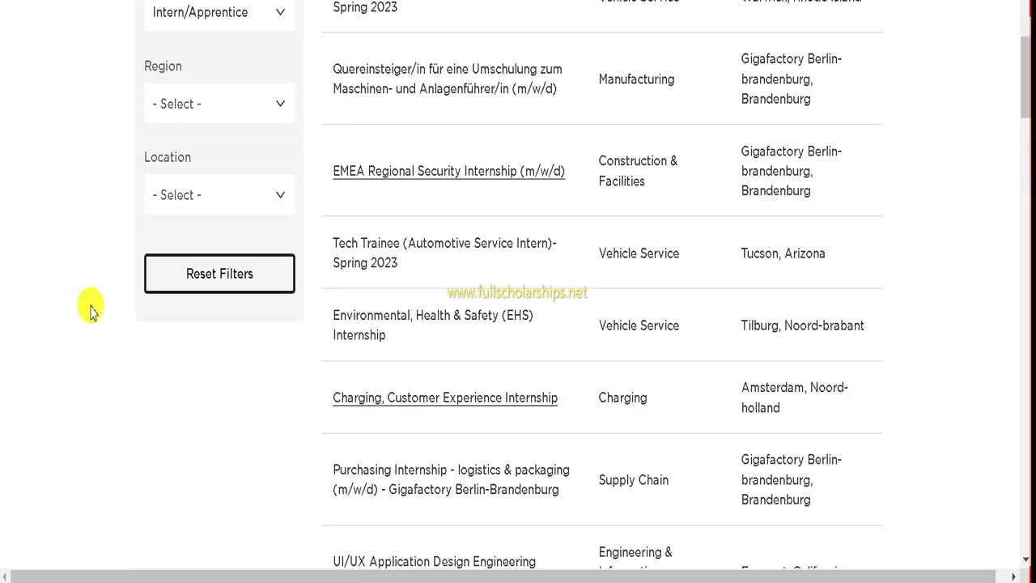
Step: Filter the internship listings by Location back to Canada
click(199, 204)
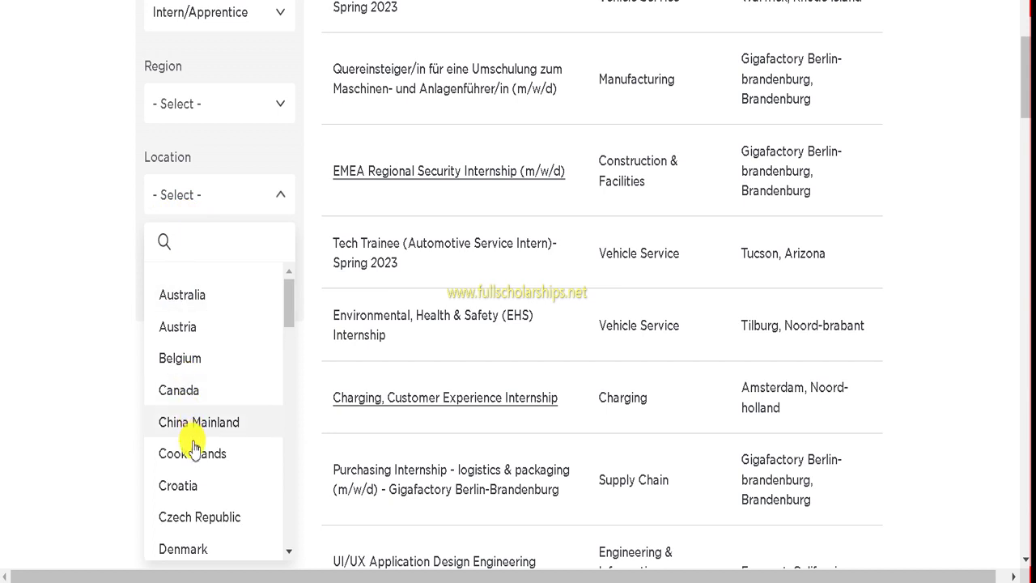
click(174, 390)
scroll(472, 322, up, 5)
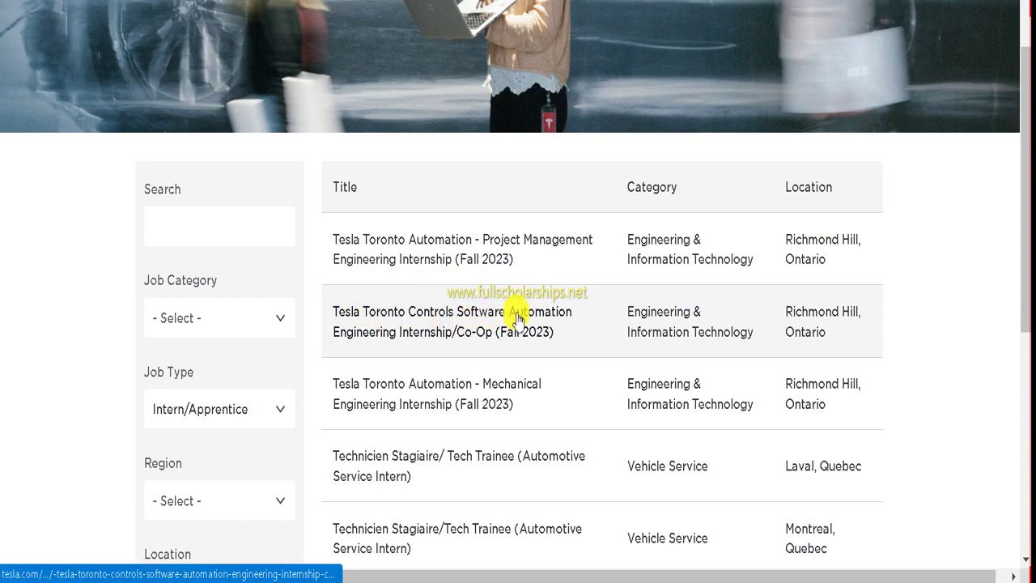
Step: Scroll through the Canada Intern/Apprentice results, from Richmond Hill internships to Quebec Tech Trainee roles
scroll(508, 344, down, 1)
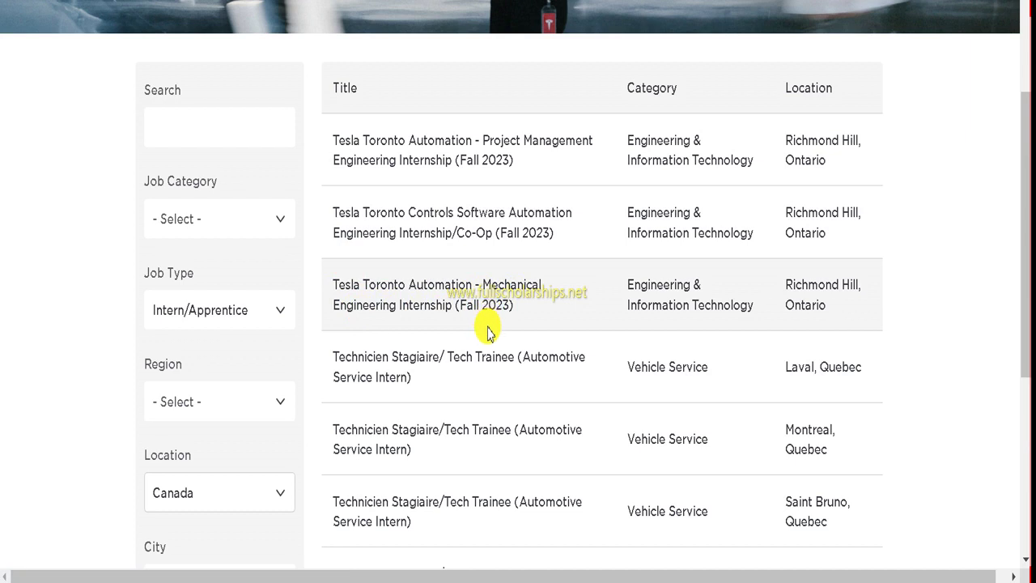
scroll(485, 336, down, 3)
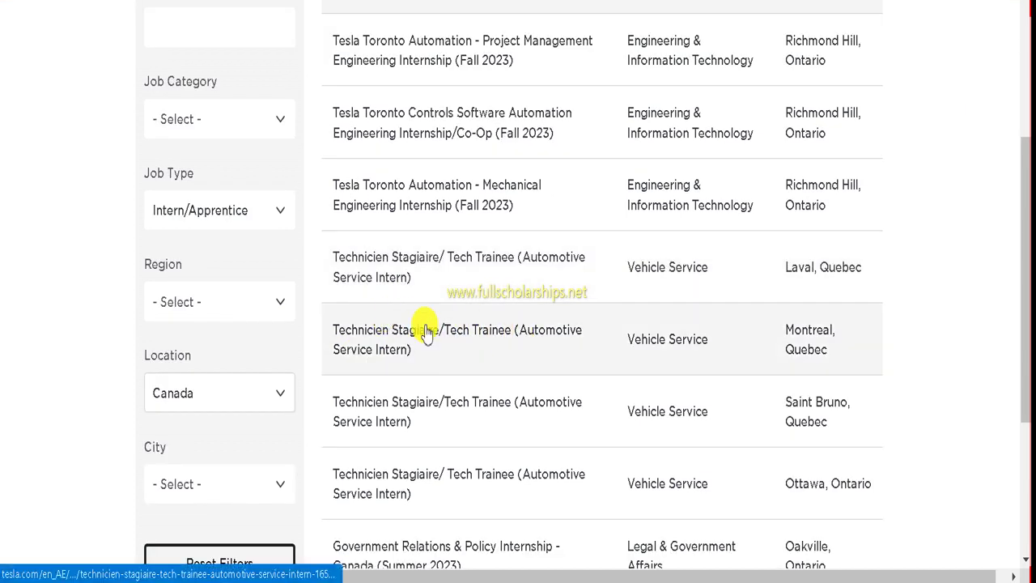
scroll(502, 334, down, 1)
scroll(486, 321, up, 7)
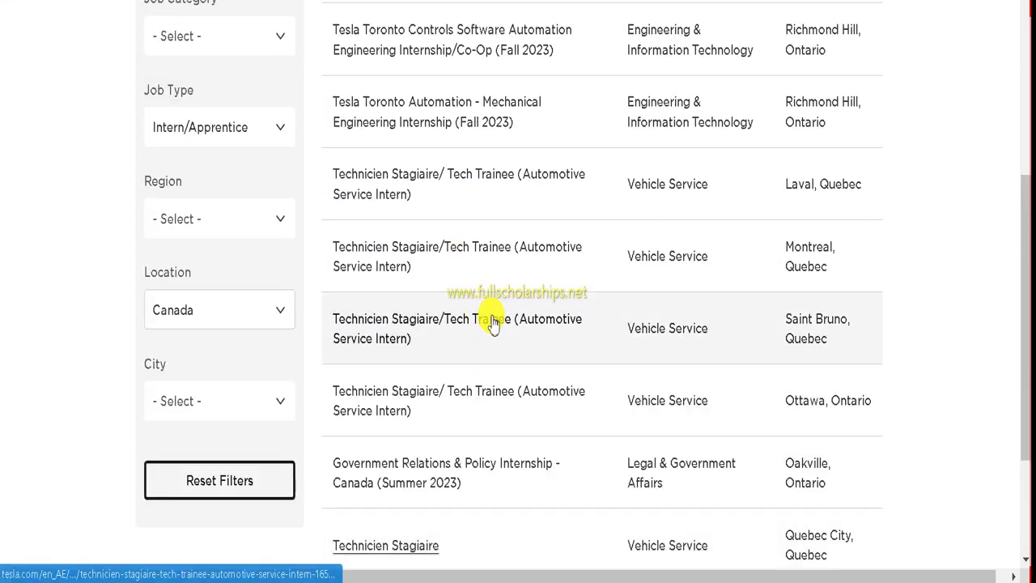
scroll(664, 276, down, 1)
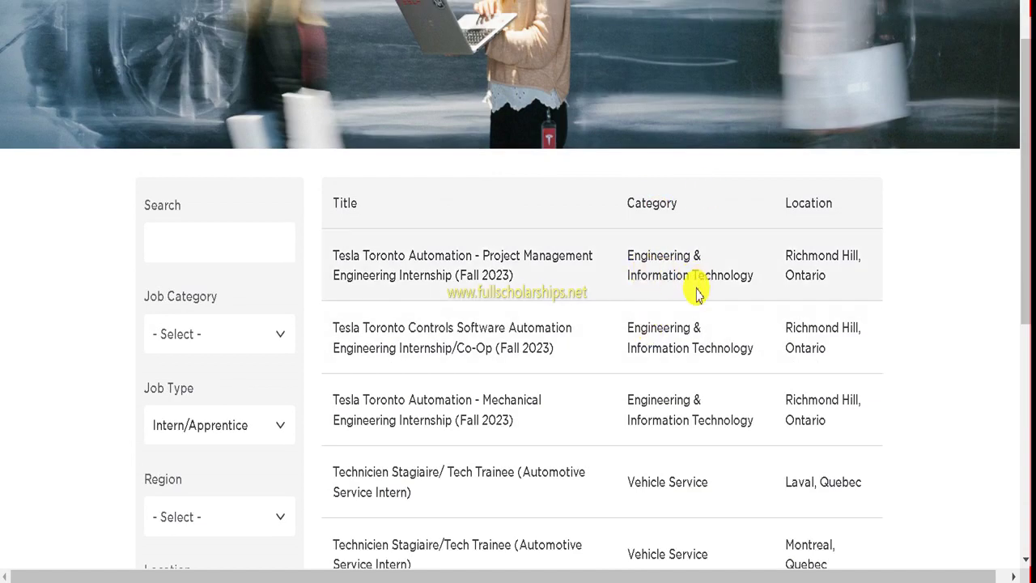
scroll(716, 320, down, 1)
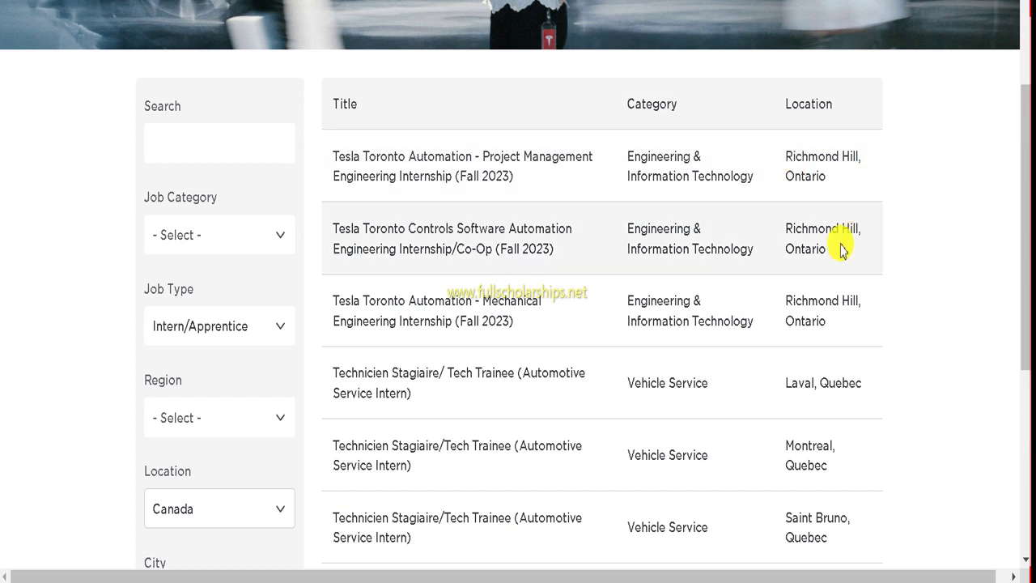
scroll(757, 287, down, 1)
scroll(810, 283, down, 1)
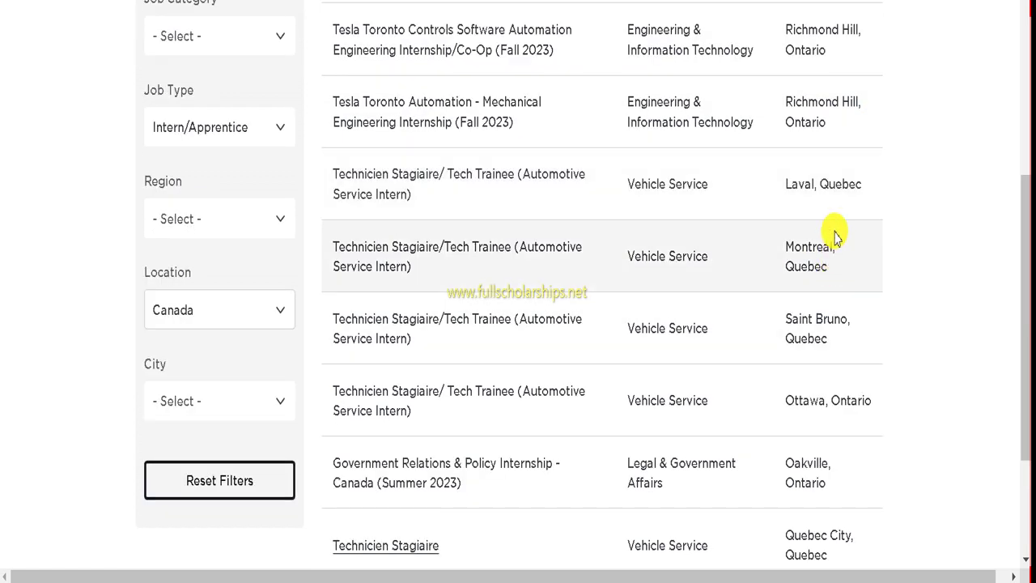
scroll(842, 182, down, 1)
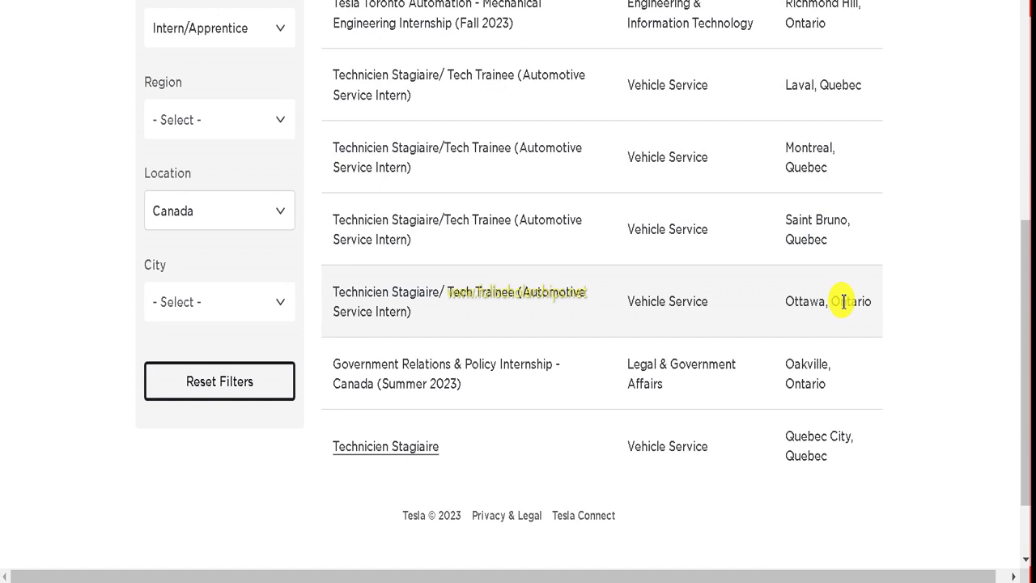
scroll(809, 322, down, 1)
scroll(567, 251, up, 3)
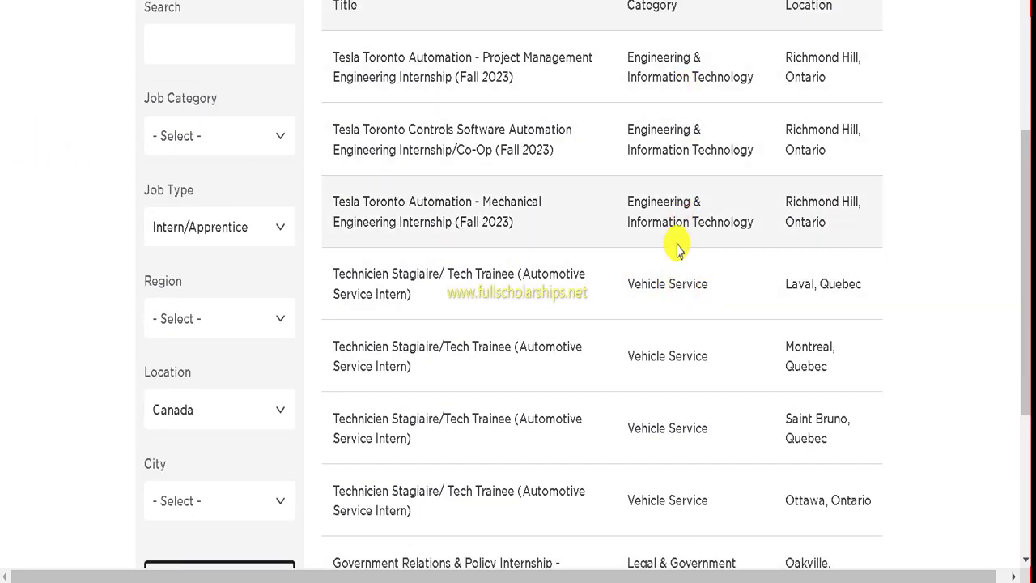
scroll(530, 232, up, 1)
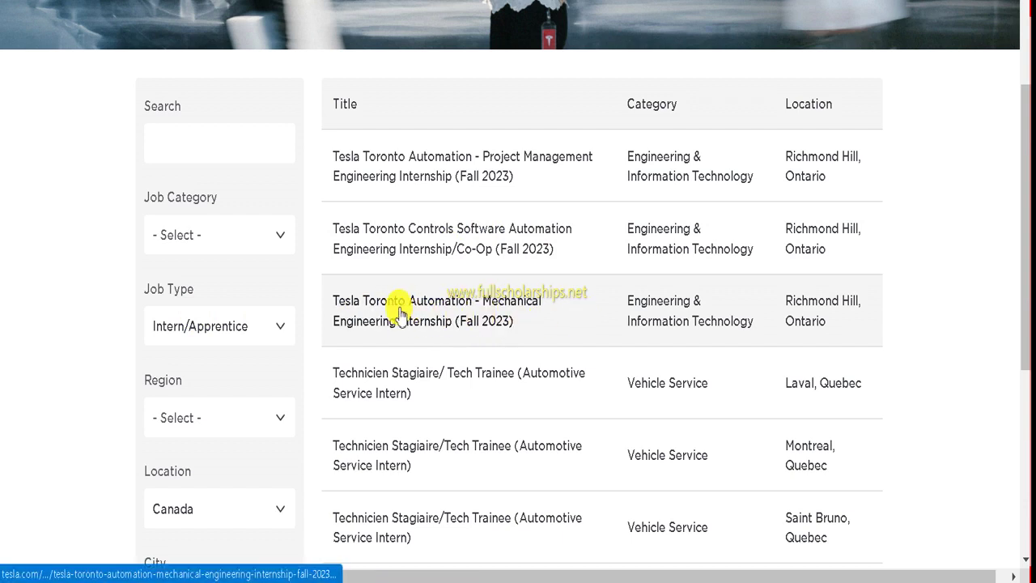
Step: Read the Toronto Automation Mechanical Engineering Internship (Fall 2023) posting and start an application
click(417, 312)
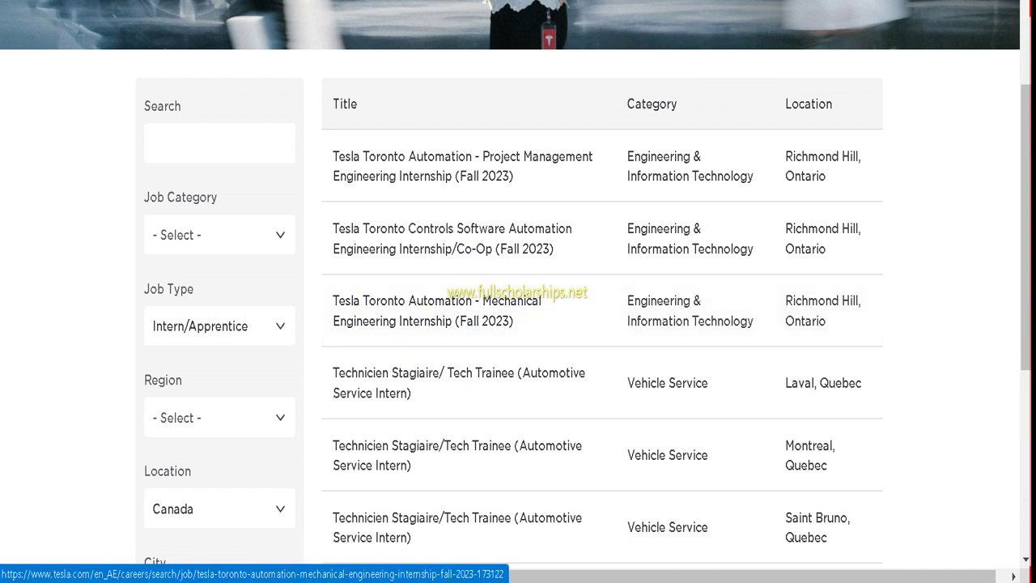
scroll(486, 182, down, 3)
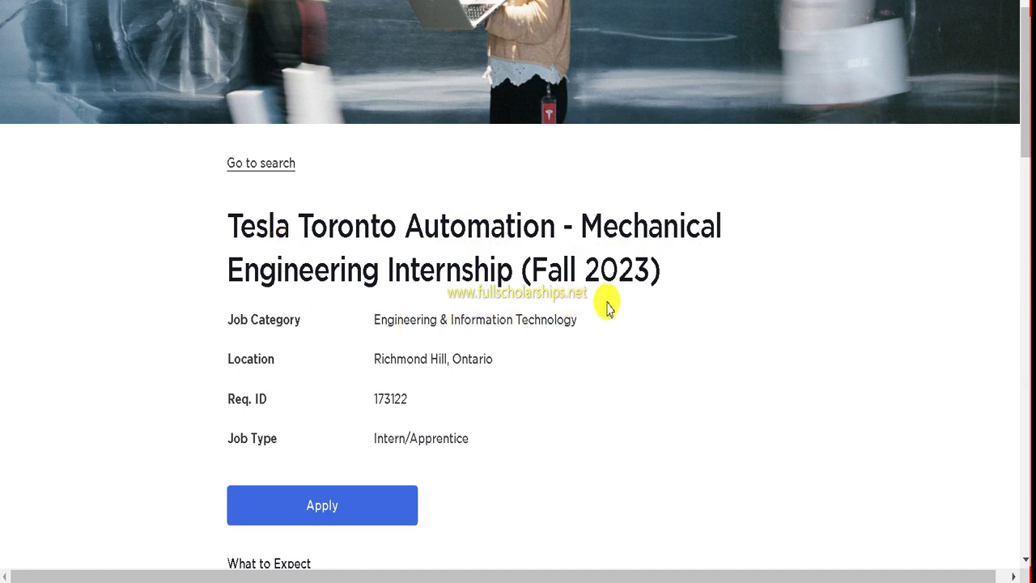
scroll(617, 300, down, 1)
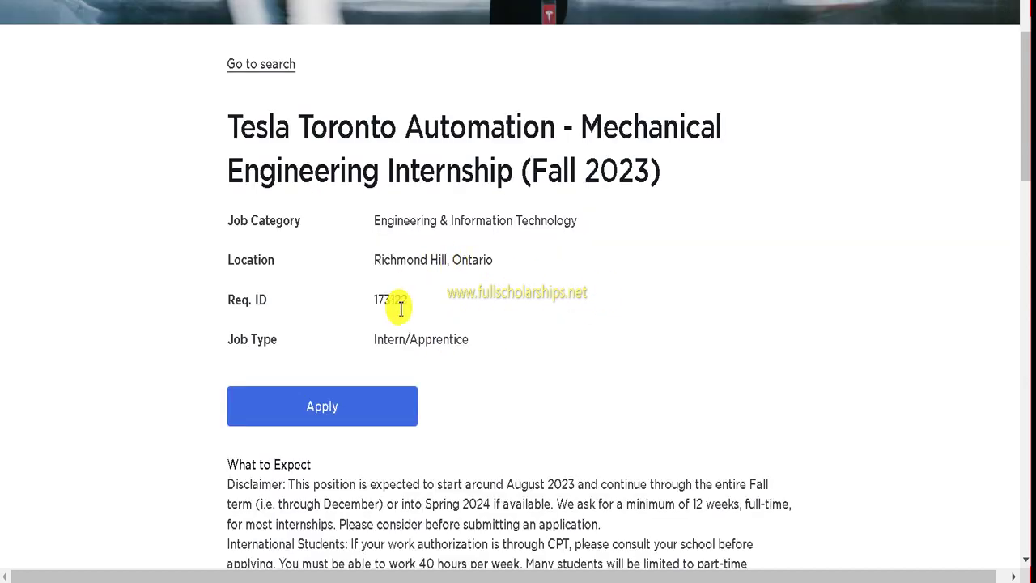
scroll(501, 293, down, 8)
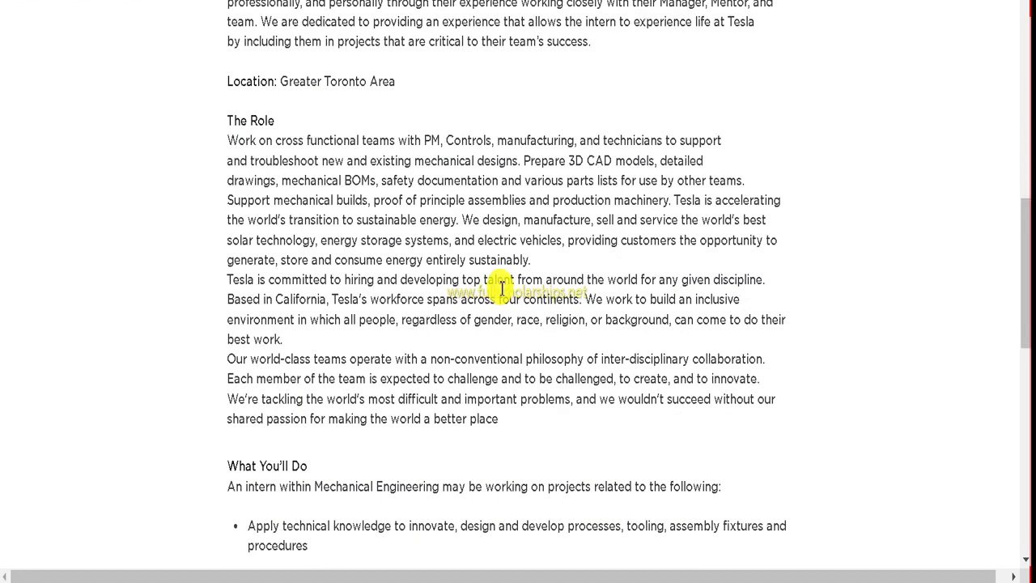
scroll(463, 274, down, 4)
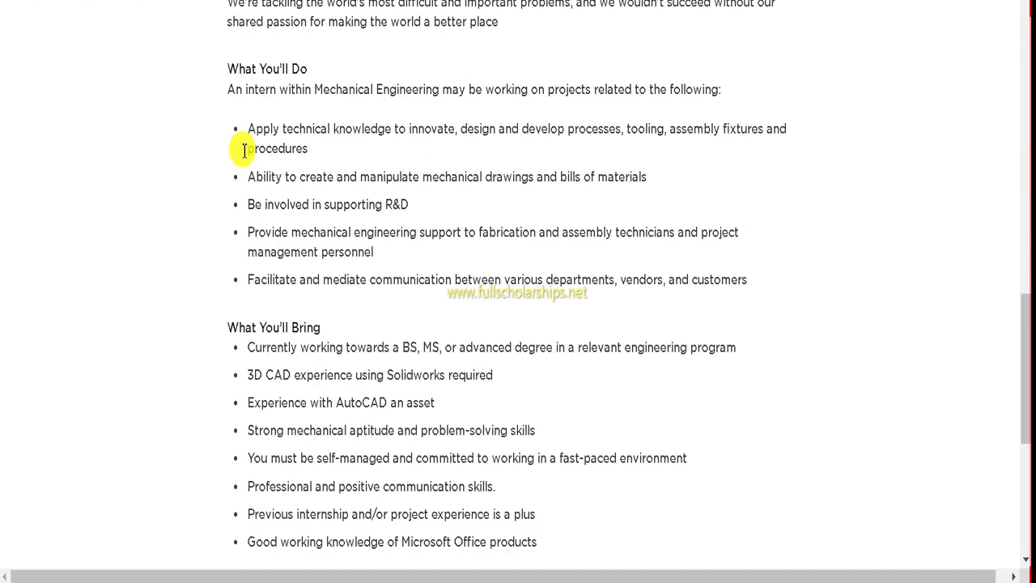
scroll(415, 174, down, 4)
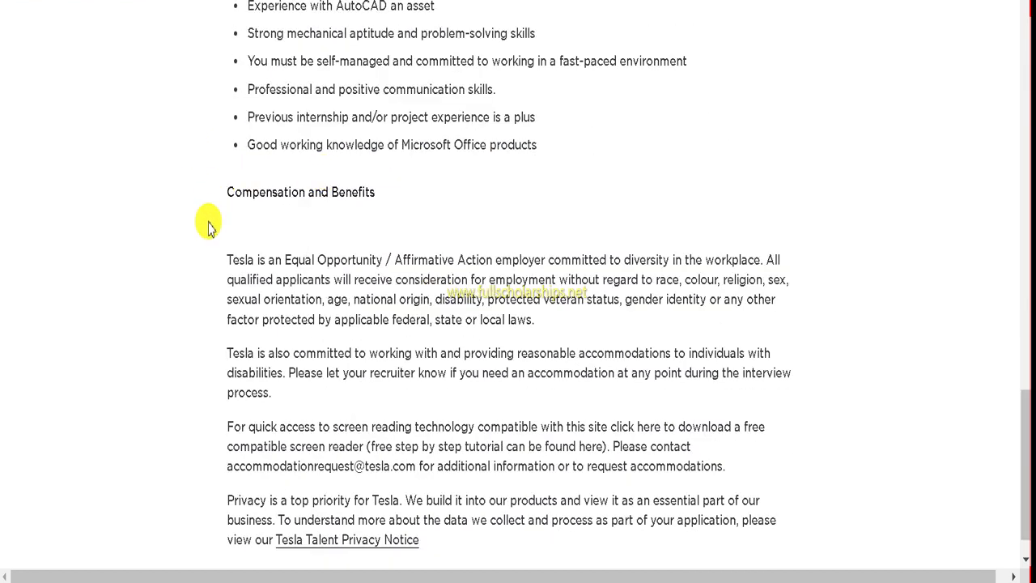
scroll(339, 226, down, 1)
scroll(599, 293, up, 18)
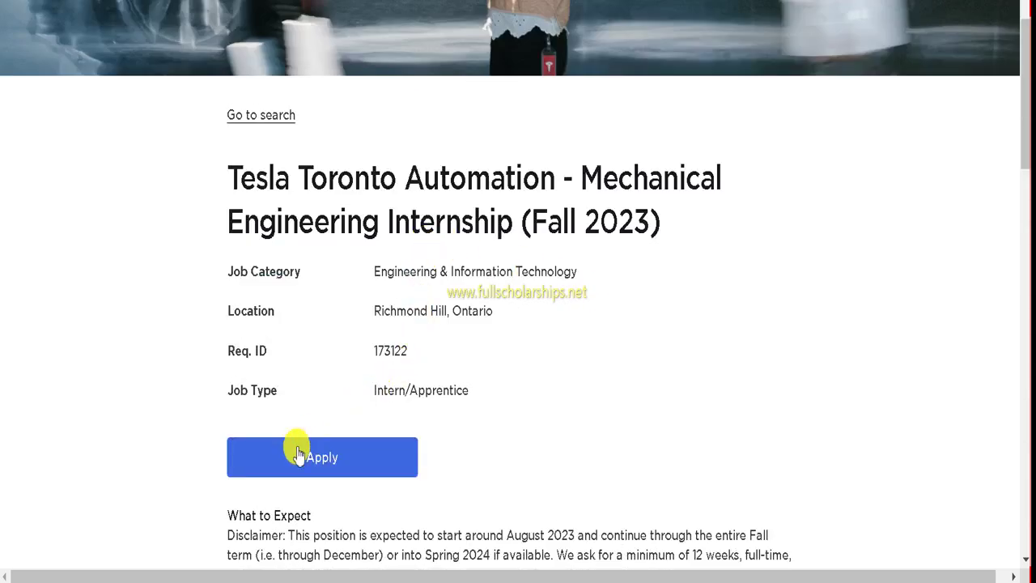
click(340, 463)
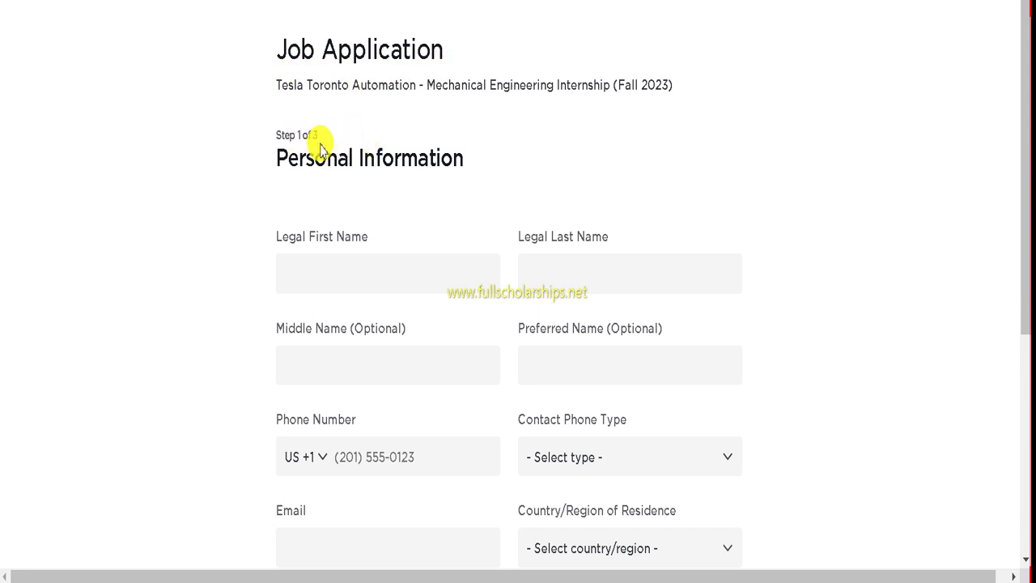
Step: Fill in the applicant's legal first and last name
scroll(404, 167, down, 1)
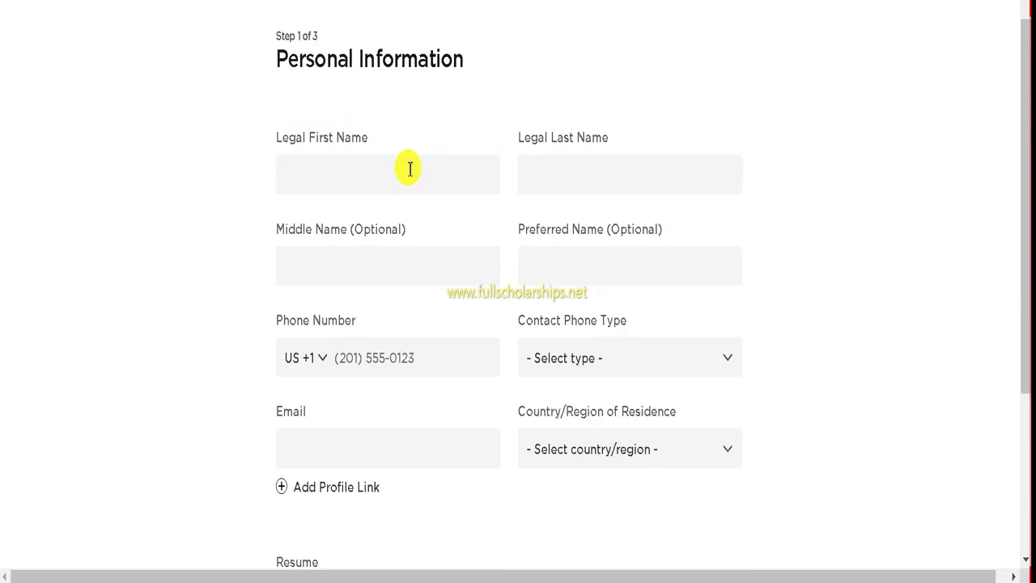
click(328, 167)
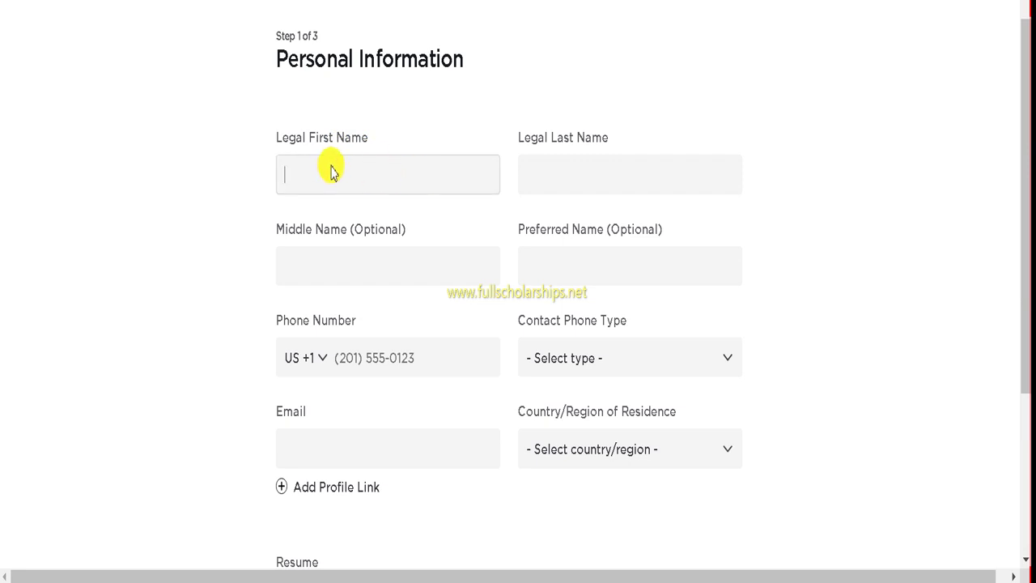
click(549, 170)
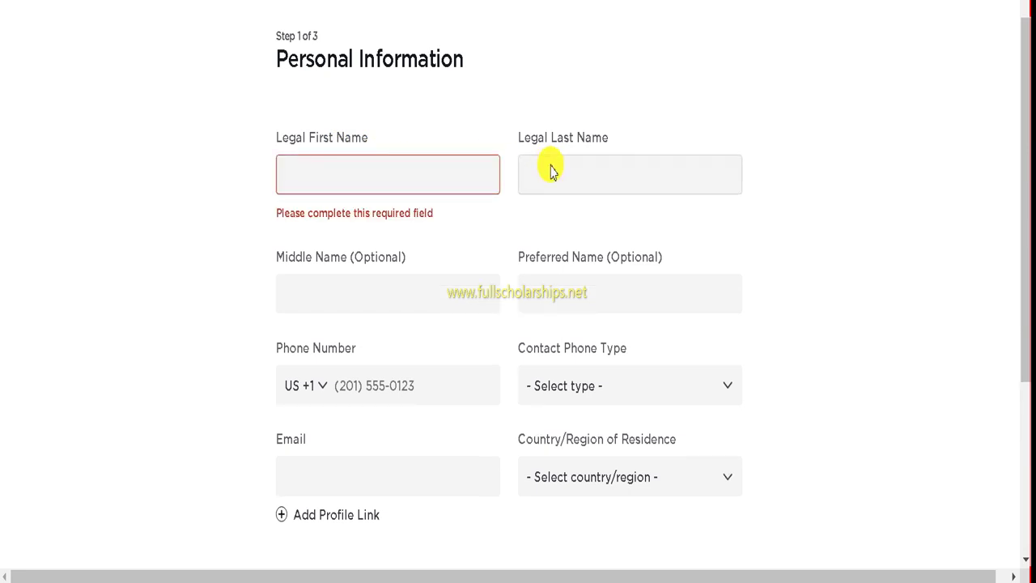
click(458, 174)
click(456, 169)
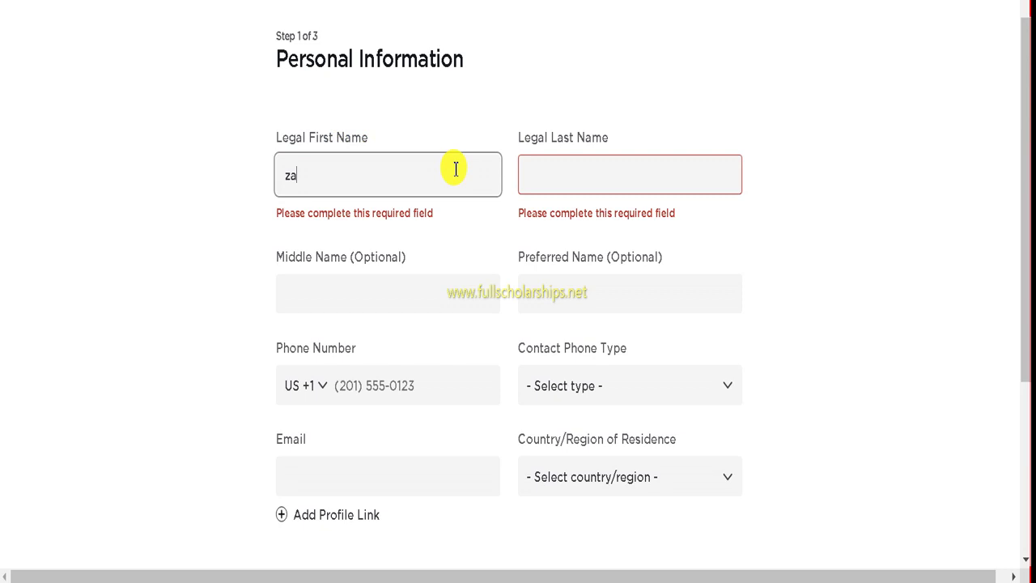
click(560, 173)
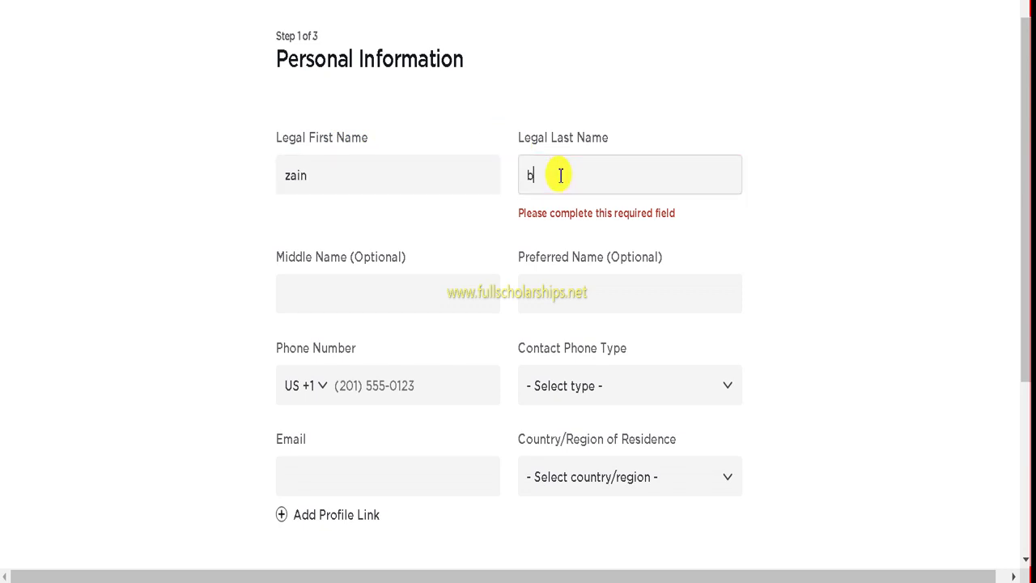
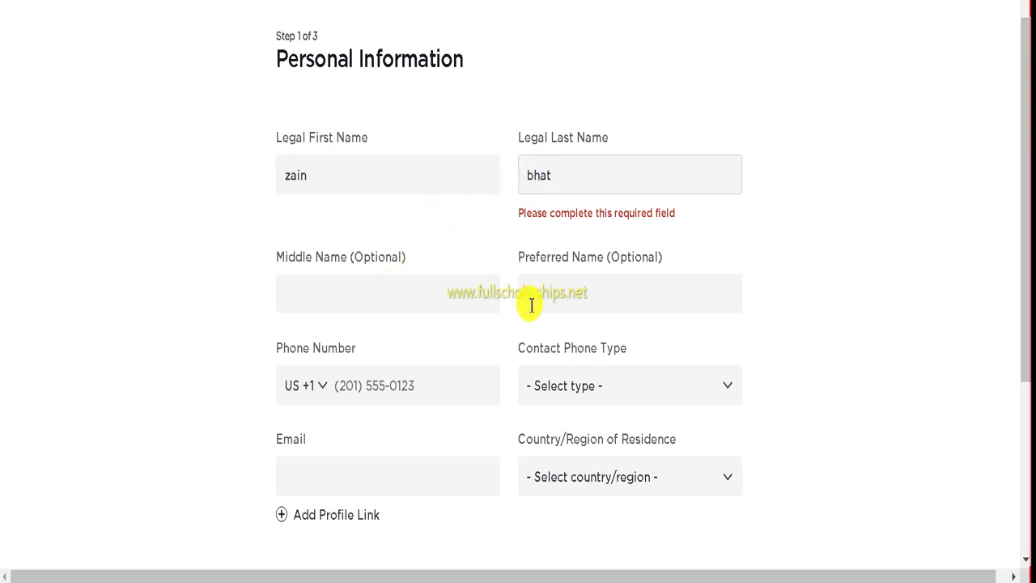
Step: Enter the applicant's phone number, correcting its last digits
scroll(554, 299, down, 3)
click(351, 183)
scroll(353, 184, down, 1)
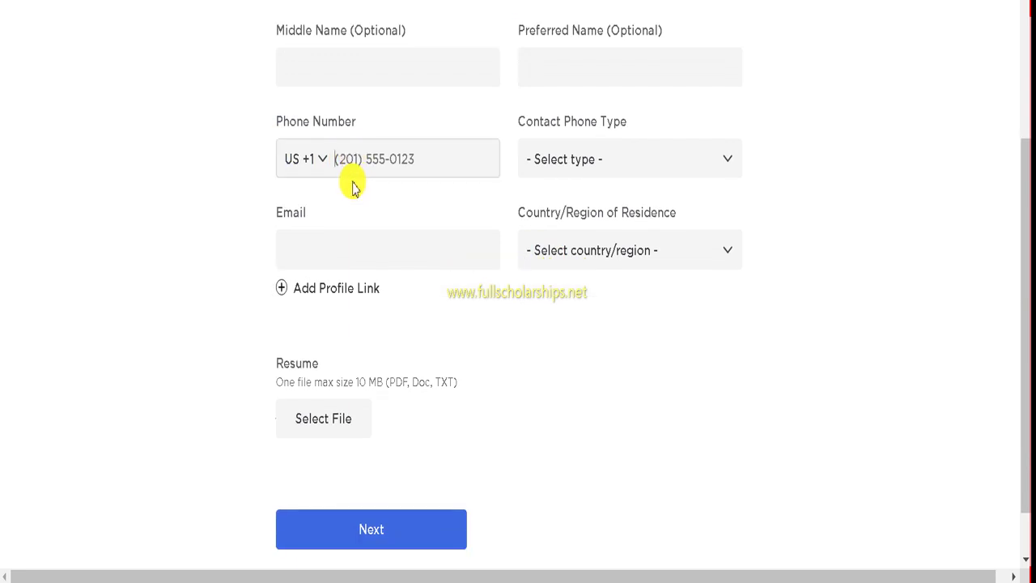
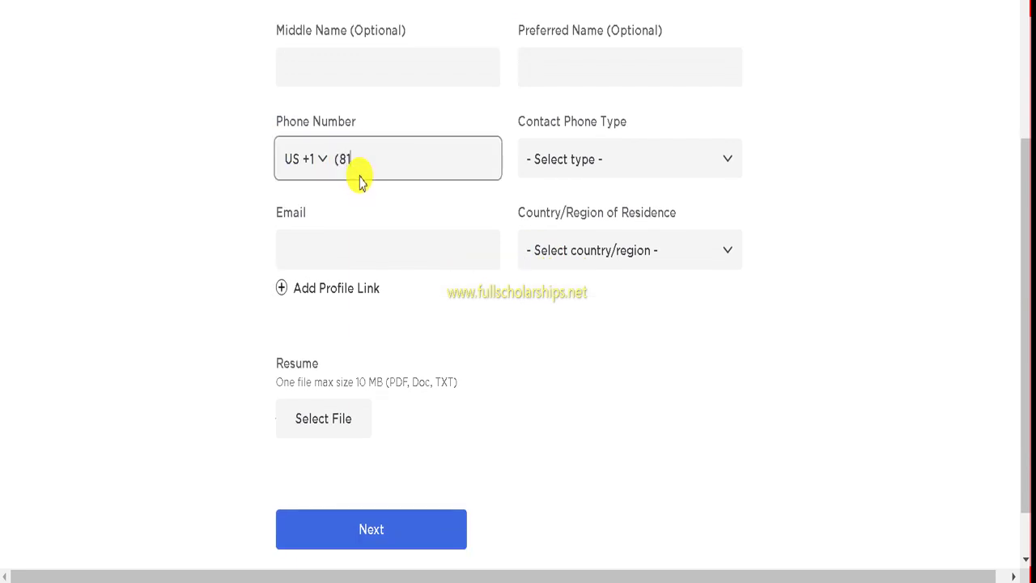
click(564, 178)
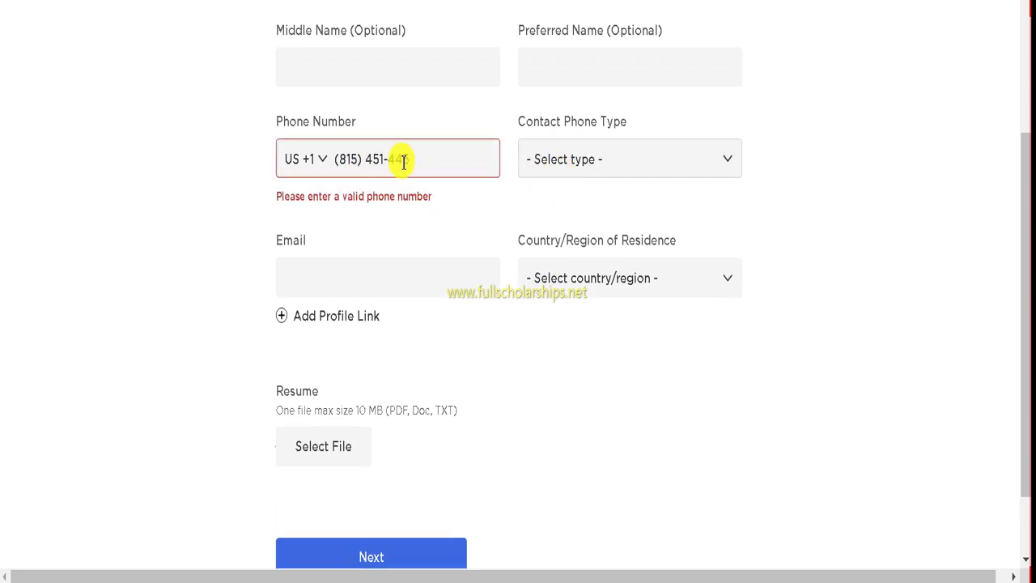
key(Tab)
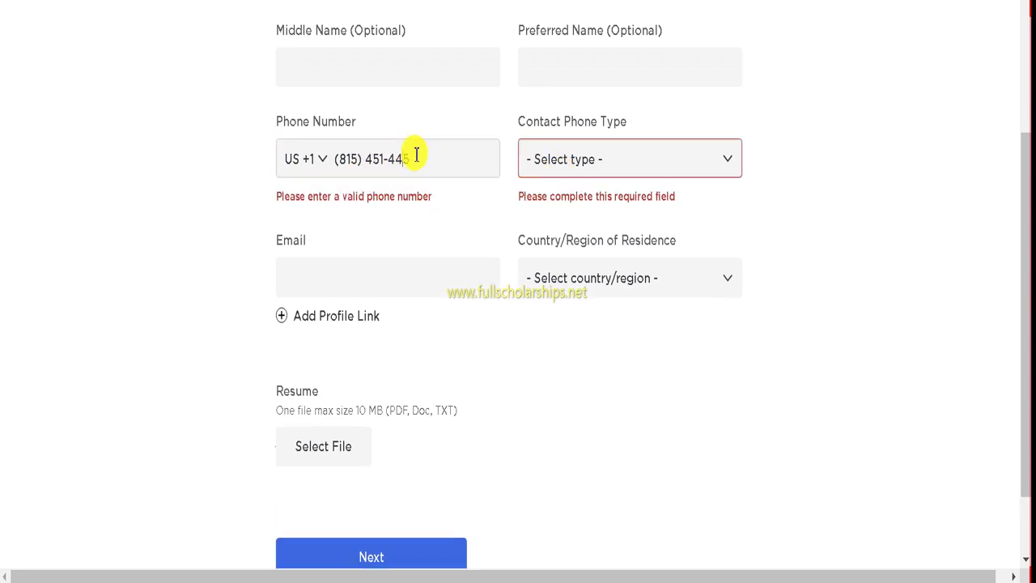
click(416, 155)
key(BackSpace)
key(BackSpace)
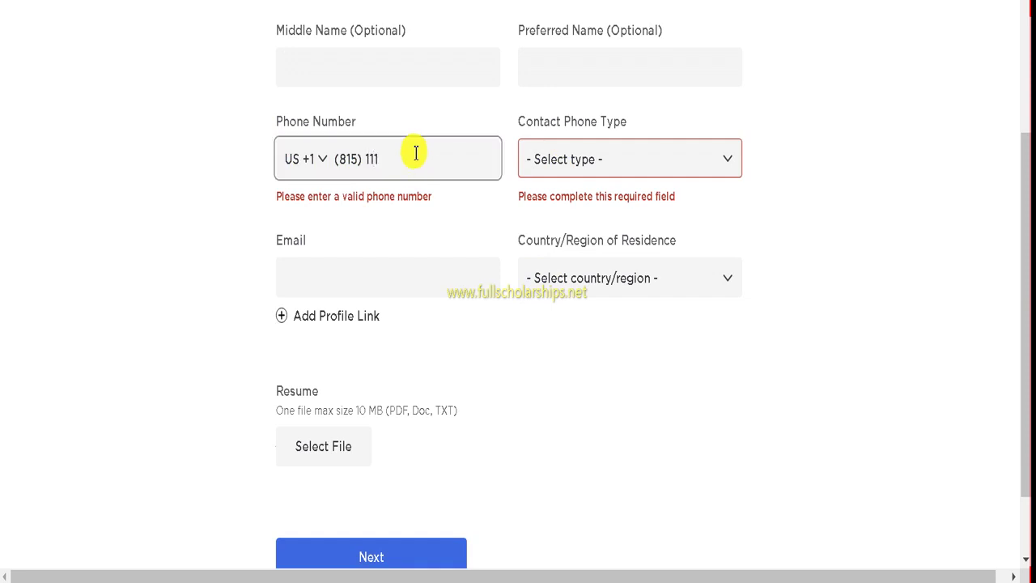
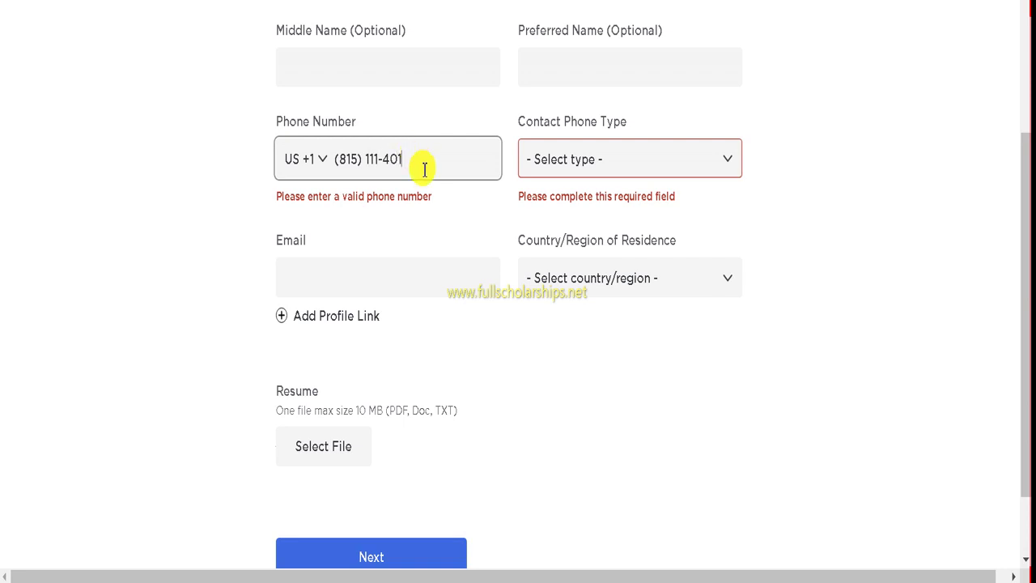
Step: Set the phone's country dialing code to Cuba +53 and add a digit to the number
click(550, 162)
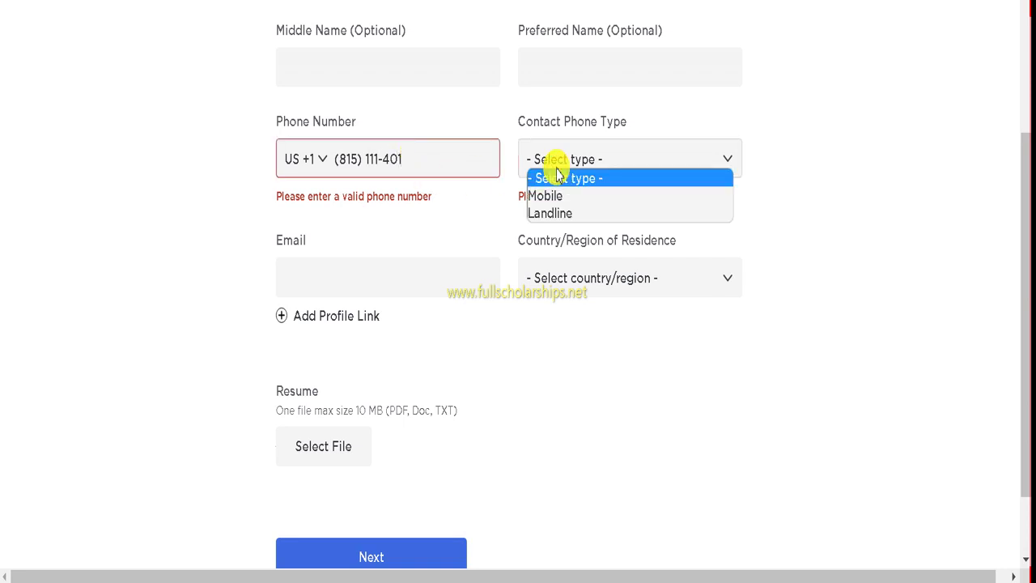
click(306, 166)
click(315, 161)
scroll(342, 242, down, 1)
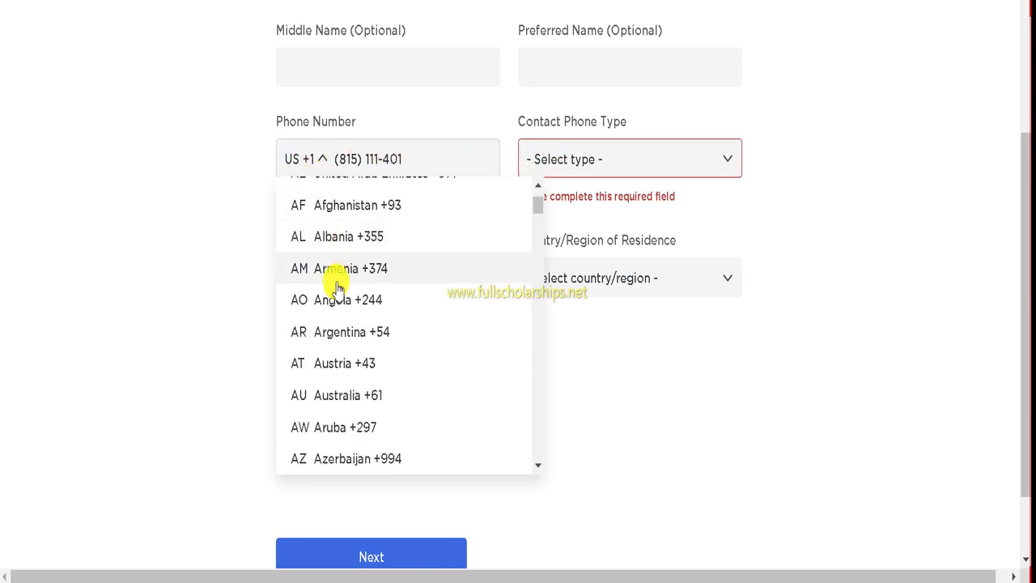
scroll(336, 275, down, 10)
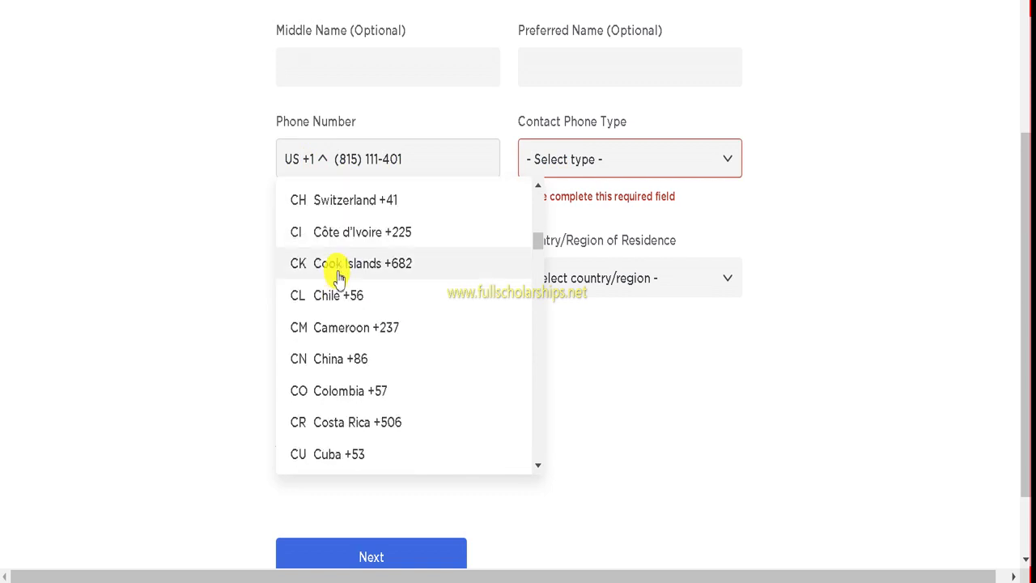
scroll(339, 278, up, 3)
scroll(330, 268, down, 4)
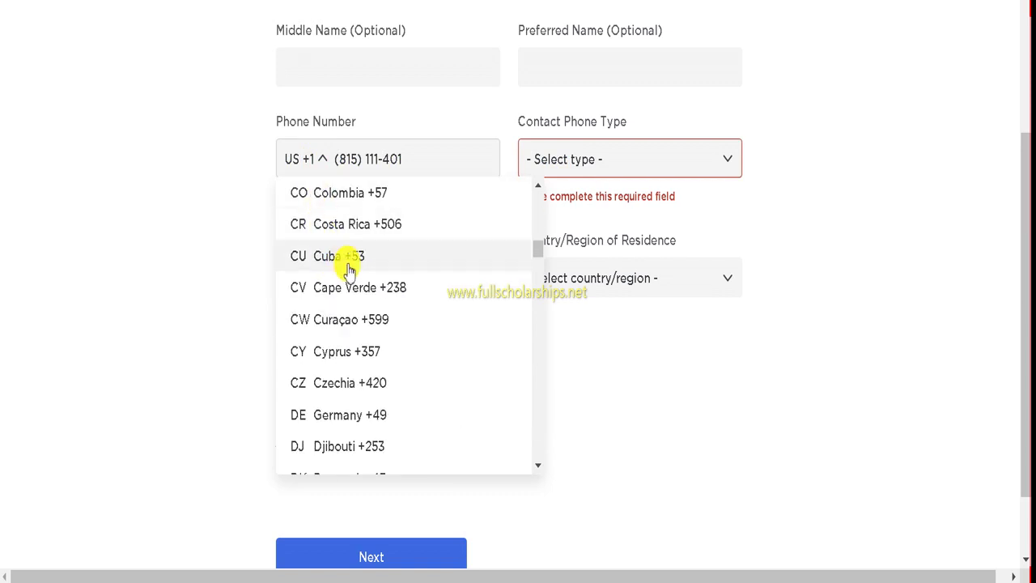
click(351, 257)
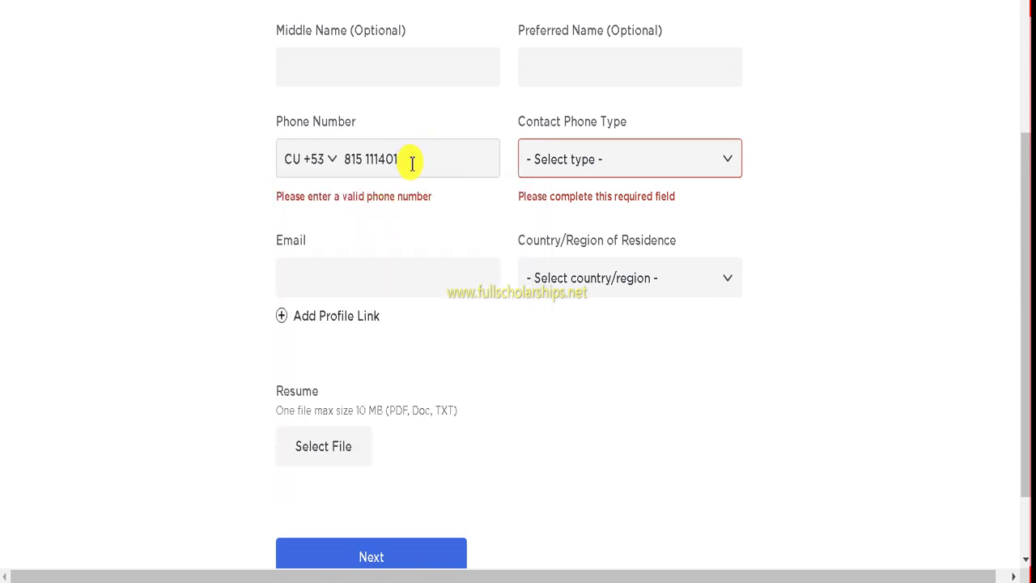
text(2)
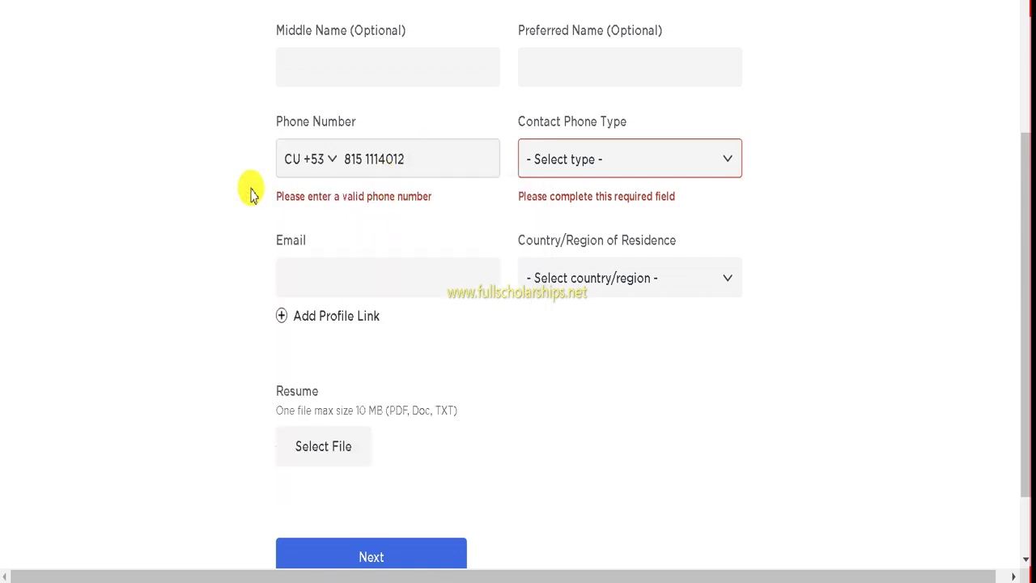
Step: Set the Contact Phone Type to Mobile
click(658, 170)
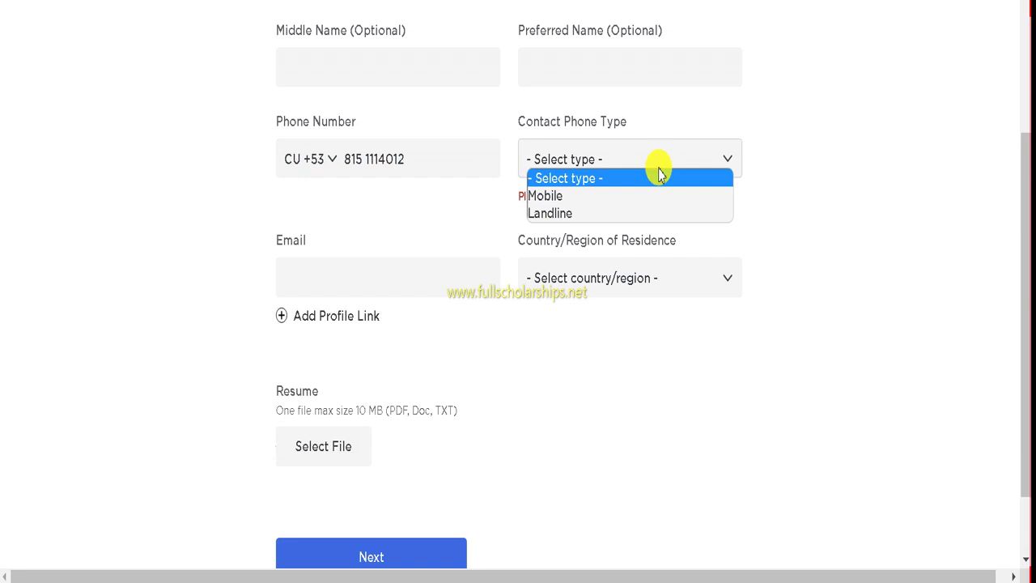
click(582, 198)
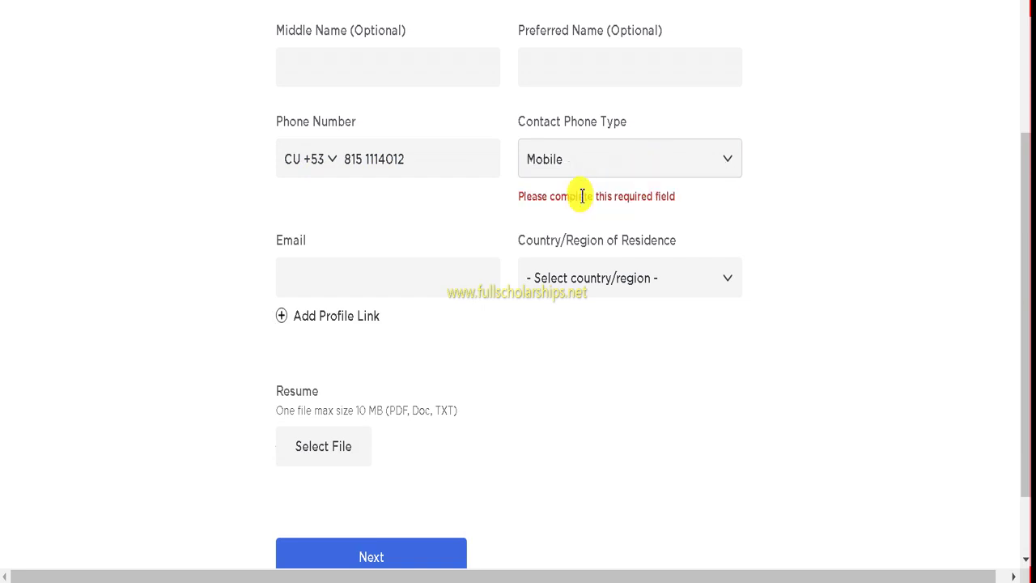
scroll(405, 203, down, 2)
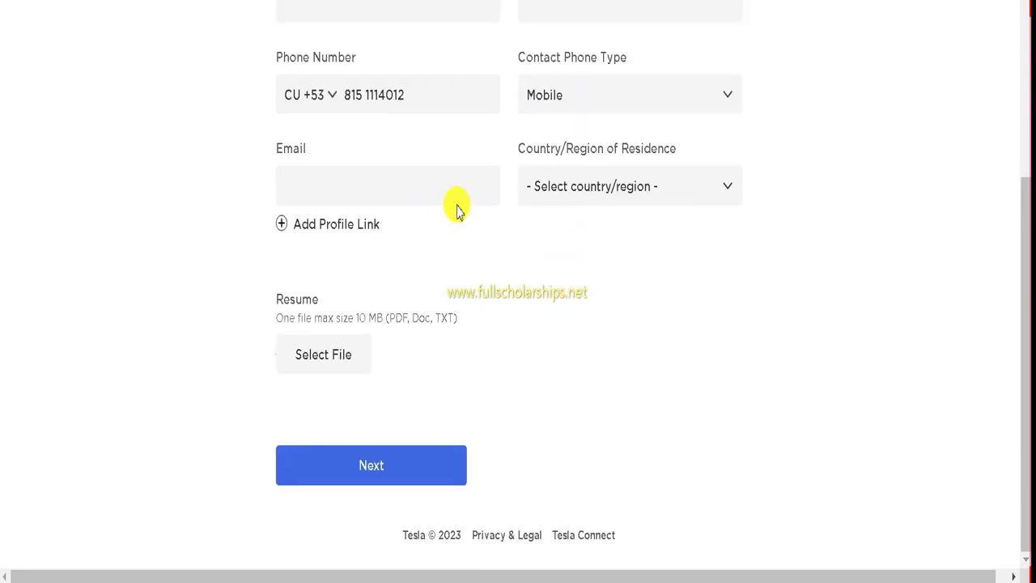
Step: Enter the applicant's email address and set country of residence to India
click(336, 185)
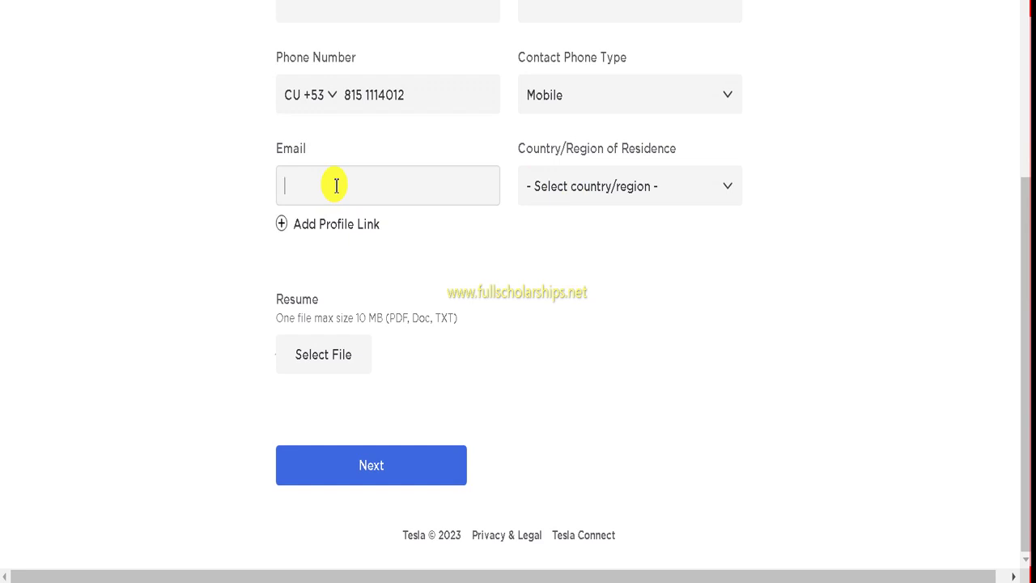
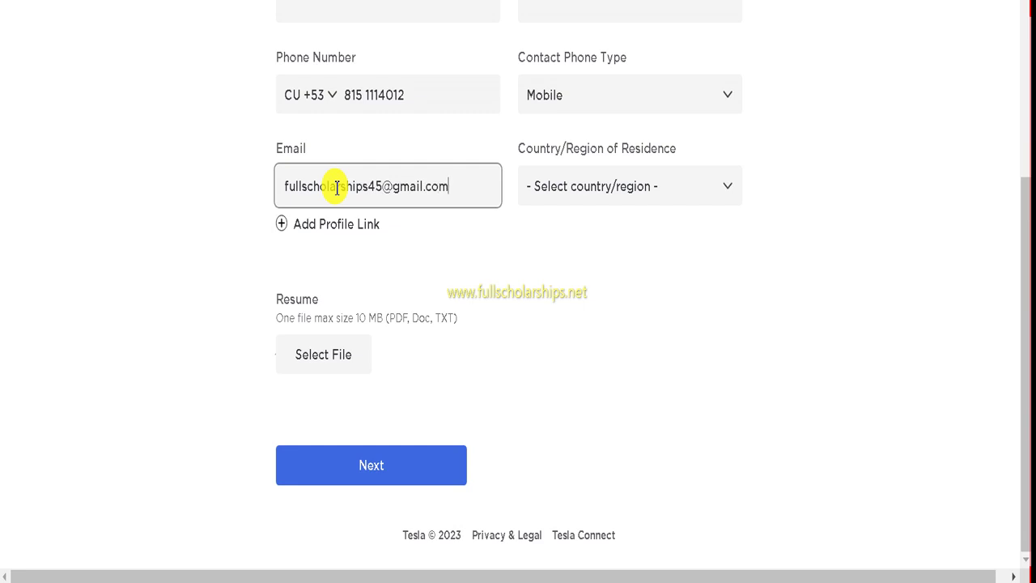
click(546, 188)
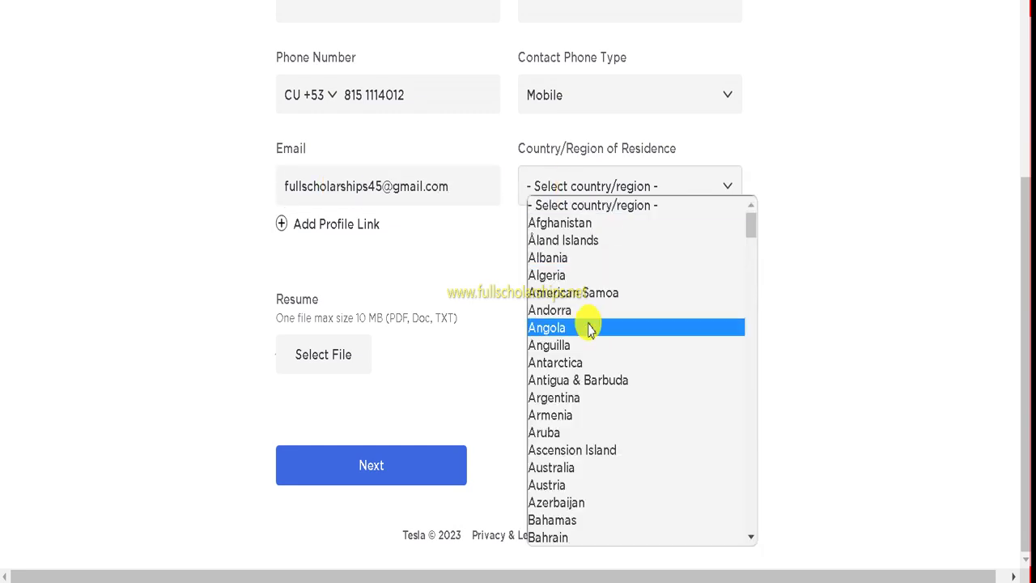
scroll(587, 327, down, 7)
scroll(587, 340, down, 20)
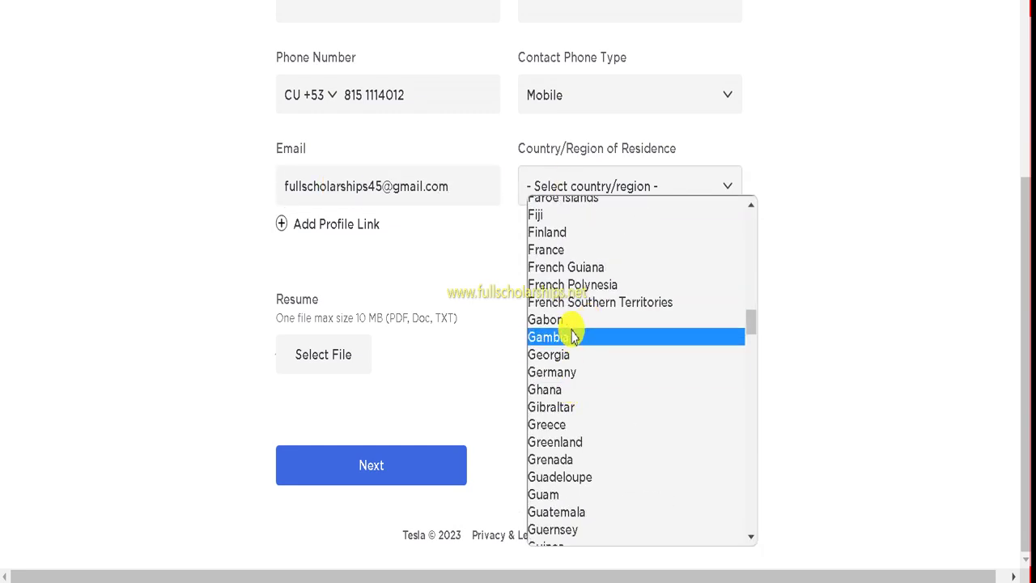
scroll(566, 357, up, 3)
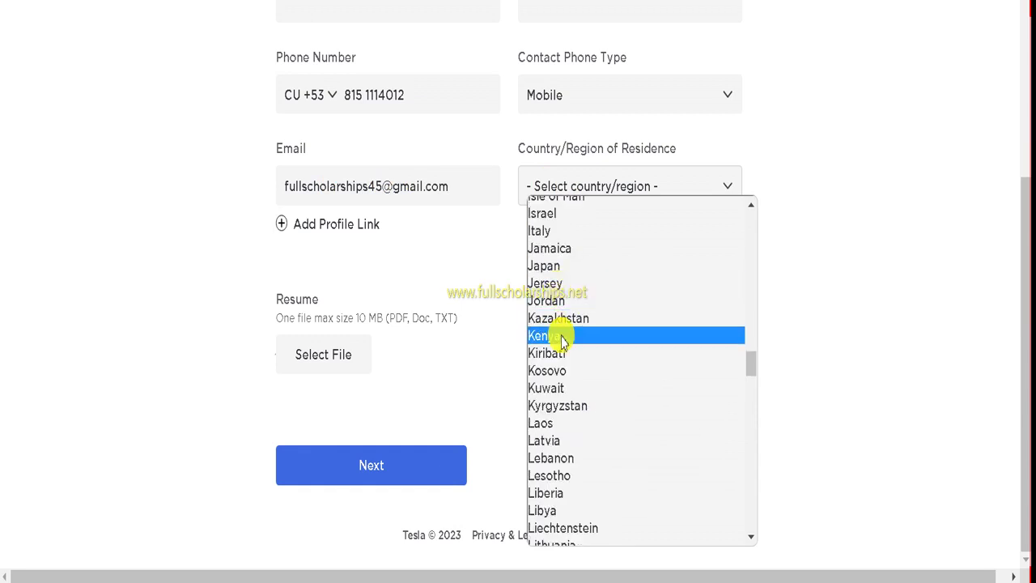
scroll(567, 324, up, 4)
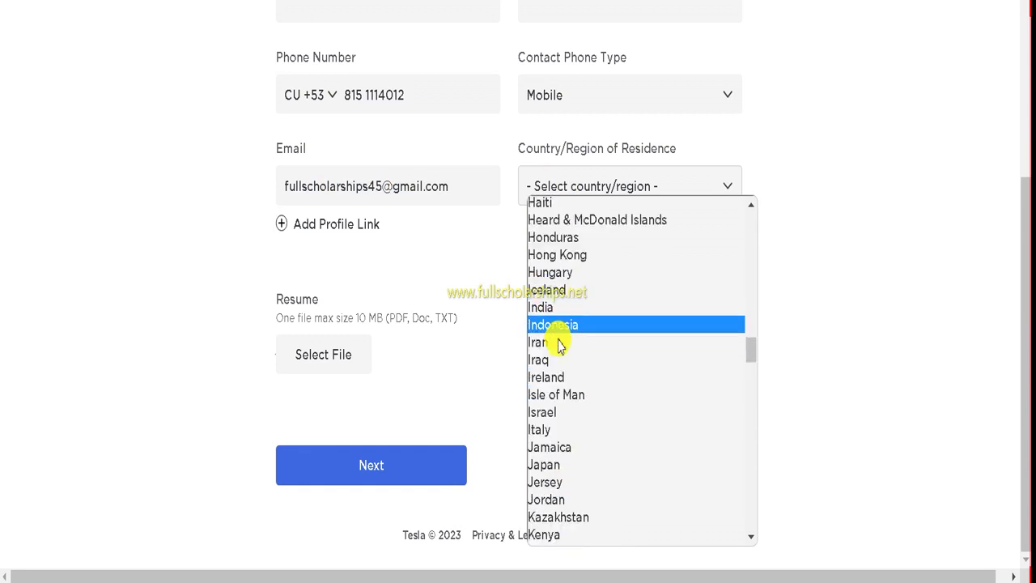
click(559, 308)
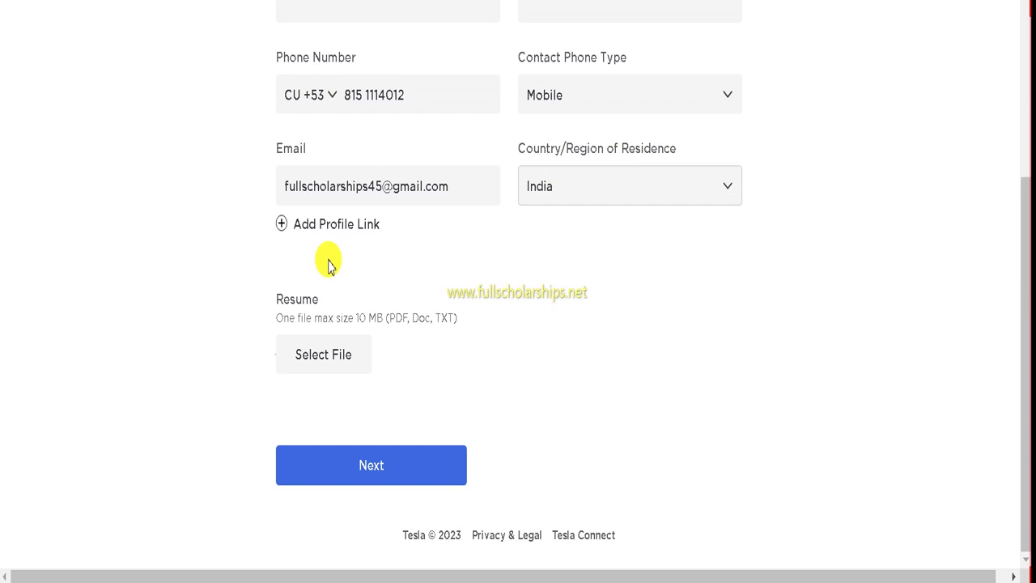
Step: Attach the resume s1 - Copy.pdf and advance to Step 2, Work Experience
click(356, 362)
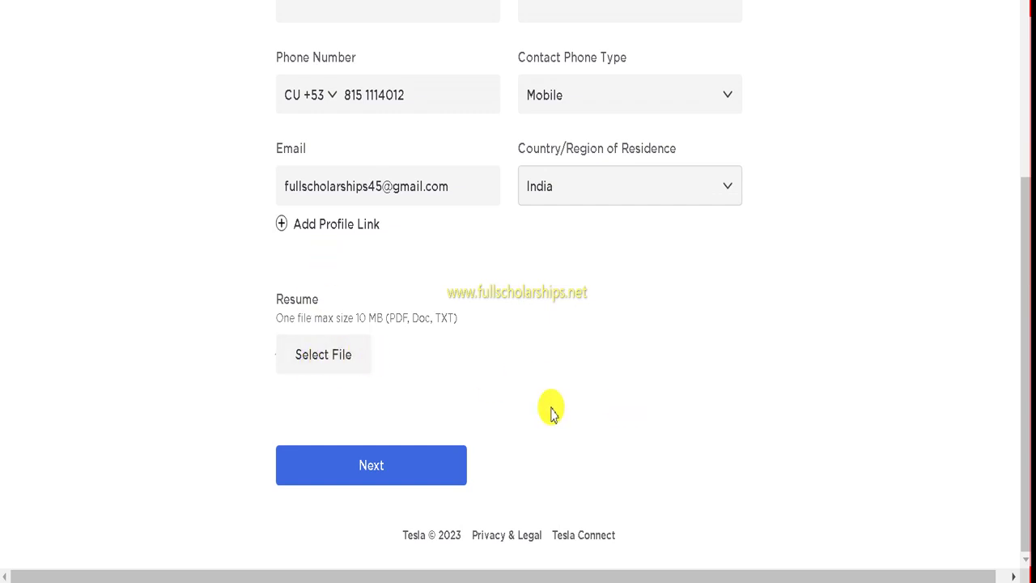
click(892, 571)
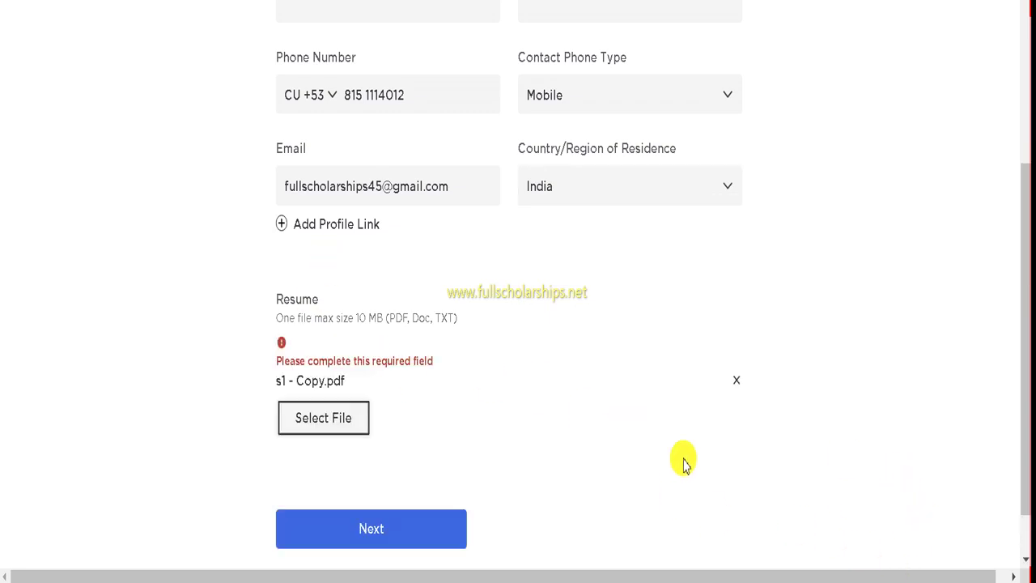
click(357, 539)
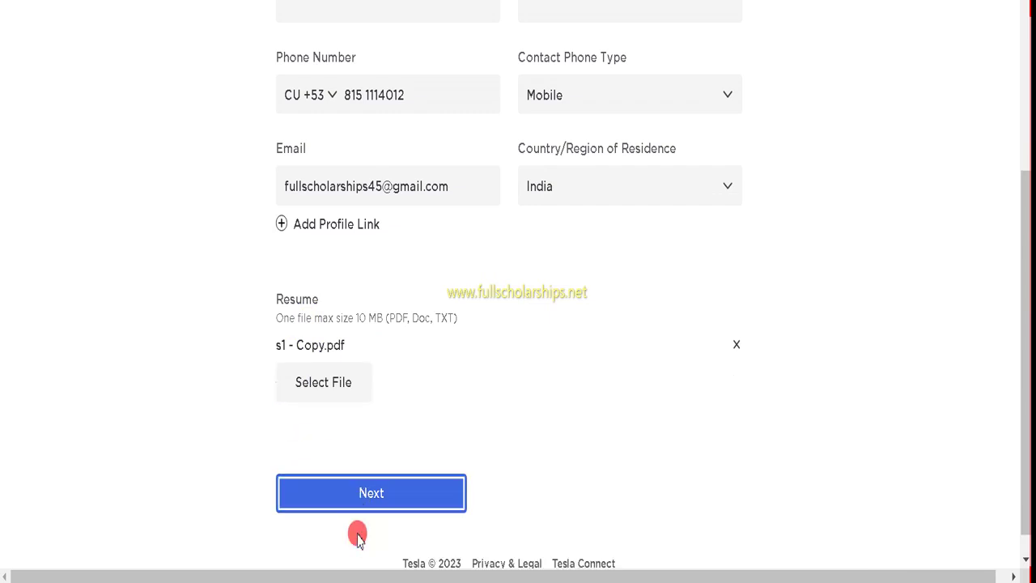
click(396, 489)
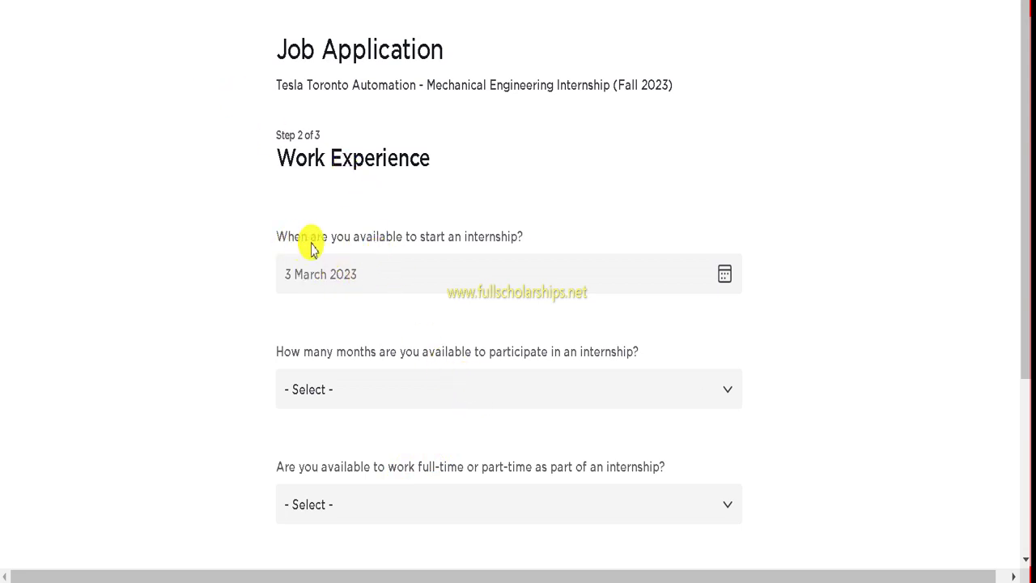
Step: Answer start date 20 March 2023, '7 months or more', Full time, and No to the thesis, then continue
click(723, 274)
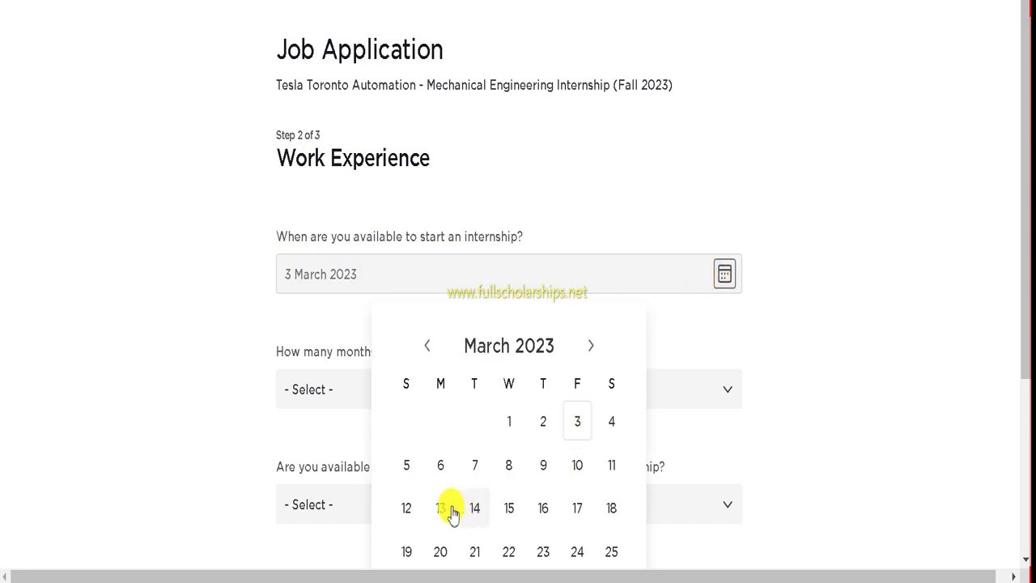
click(440, 556)
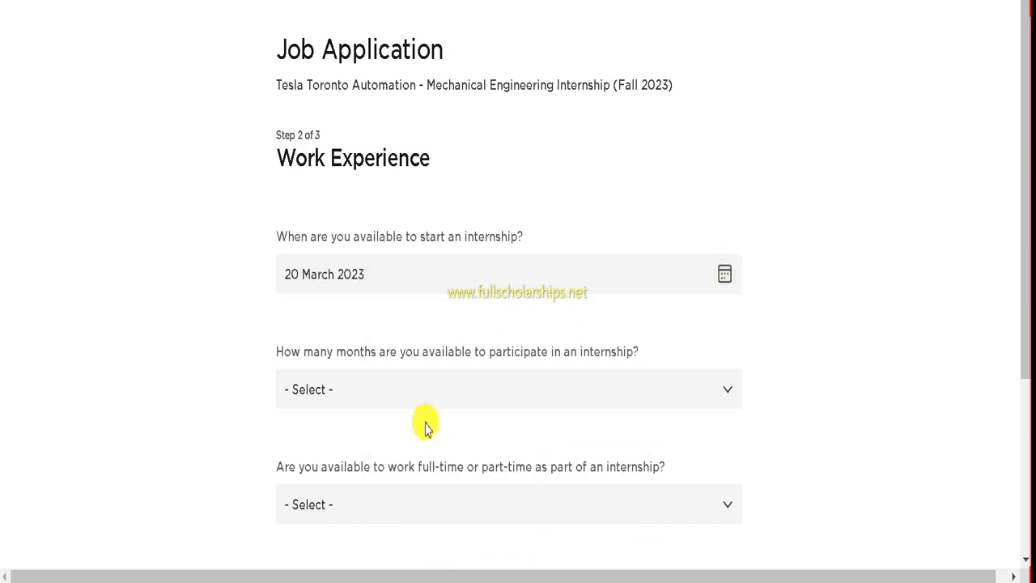
click(332, 396)
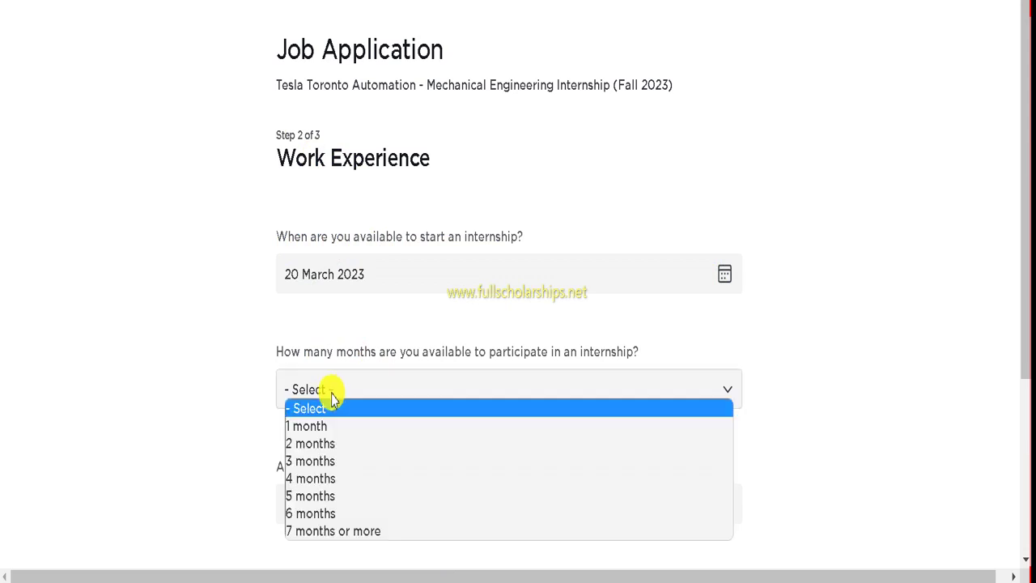
click(306, 531)
scroll(315, 482, down, 2)
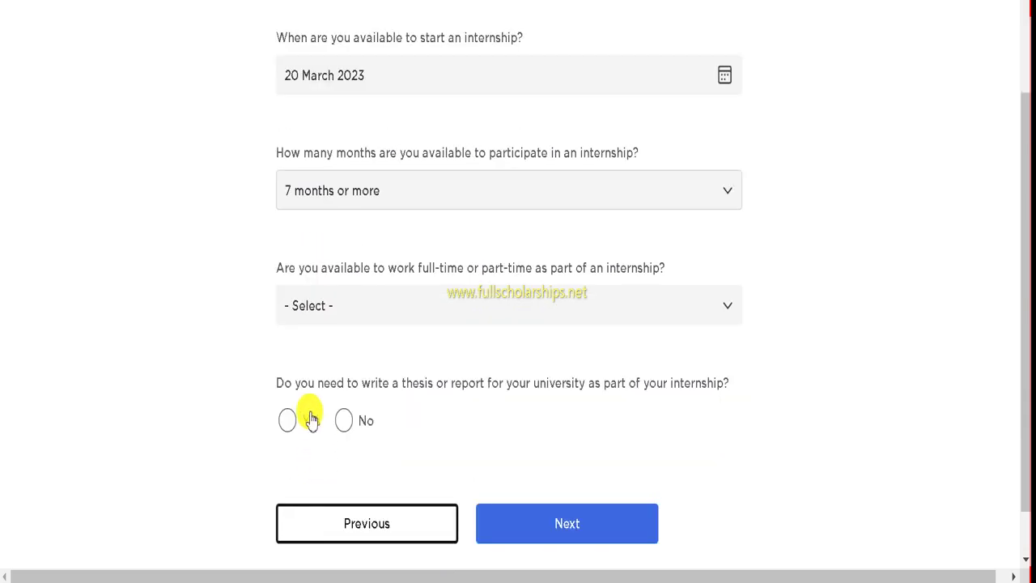
click(371, 307)
click(316, 358)
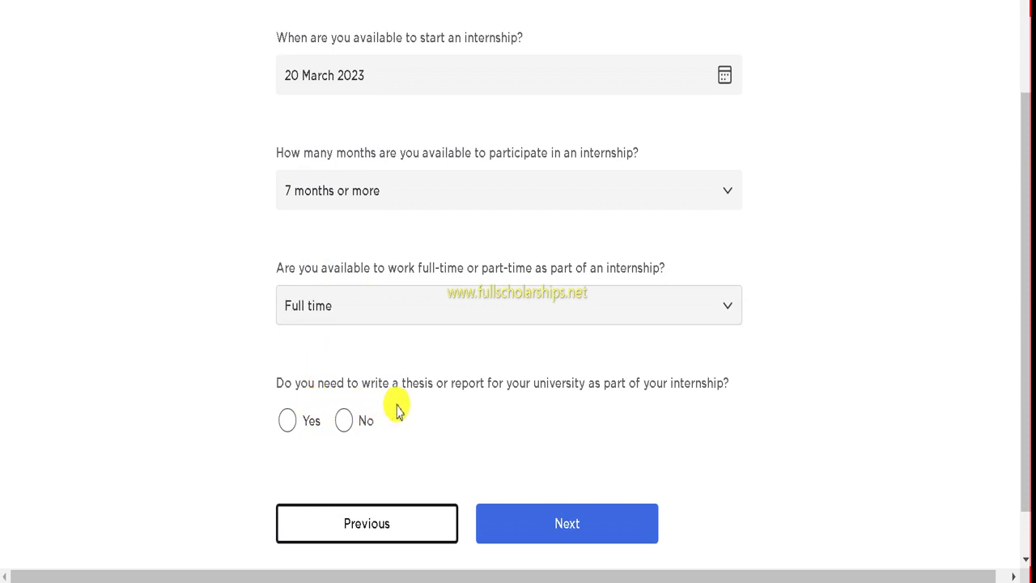
click(344, 422)
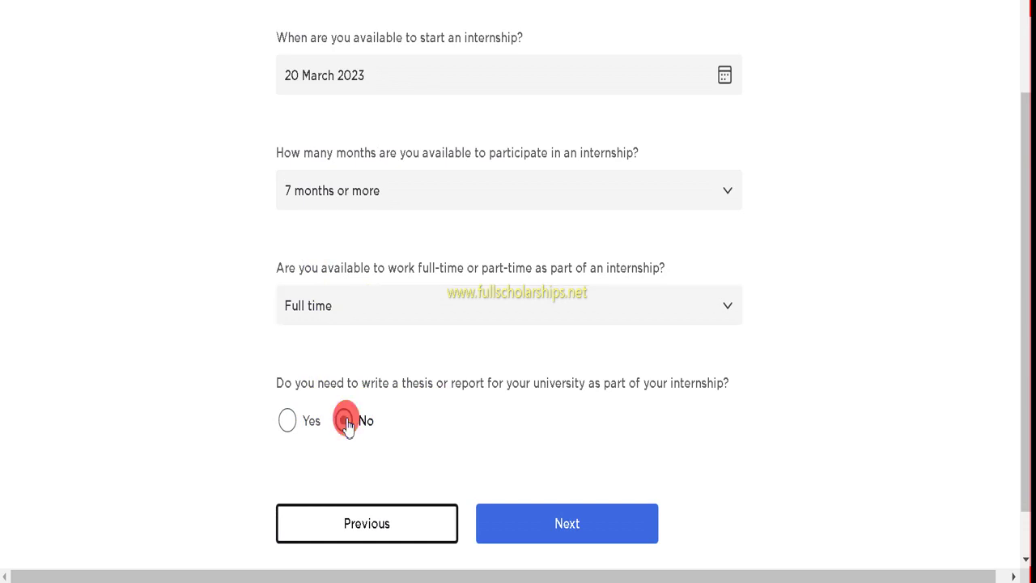
click(556, 522)
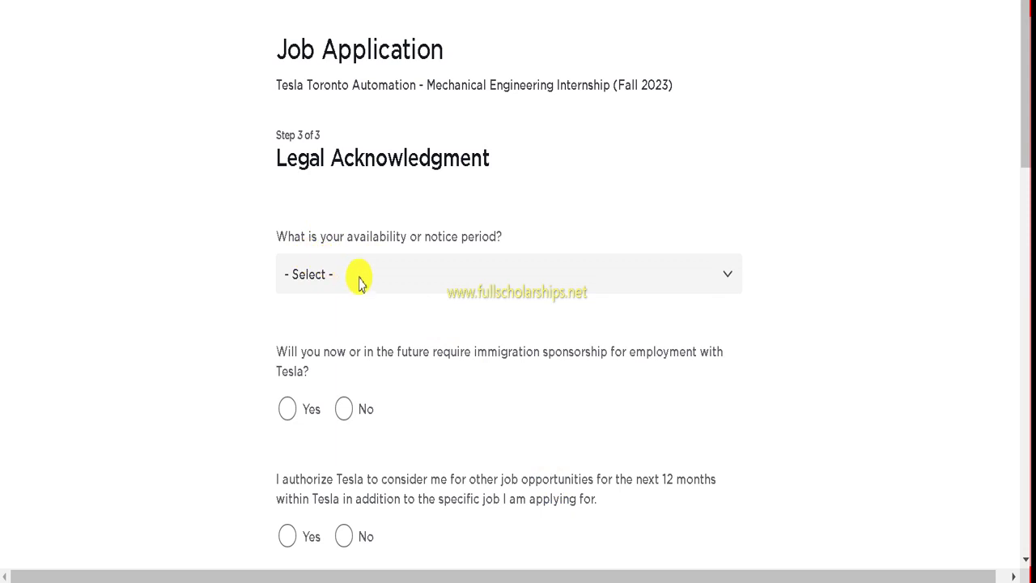
Step: Choose a notice period over 12 weeks, answer Yes to sponsorship, and allow consideration for other Tesla jobs
click(360, 279)
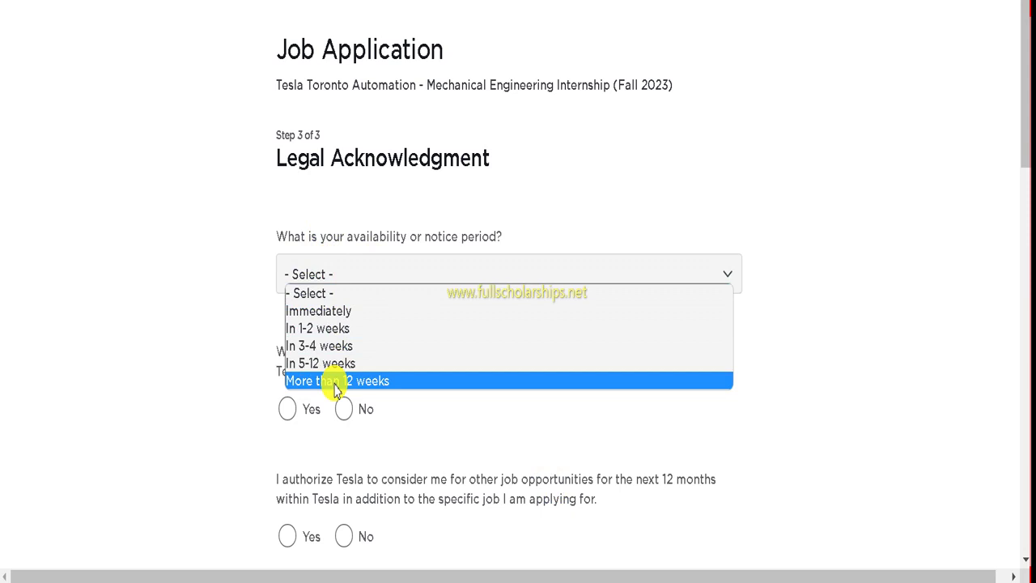
click(336, 385)
scroll(308, 363, down, 1)
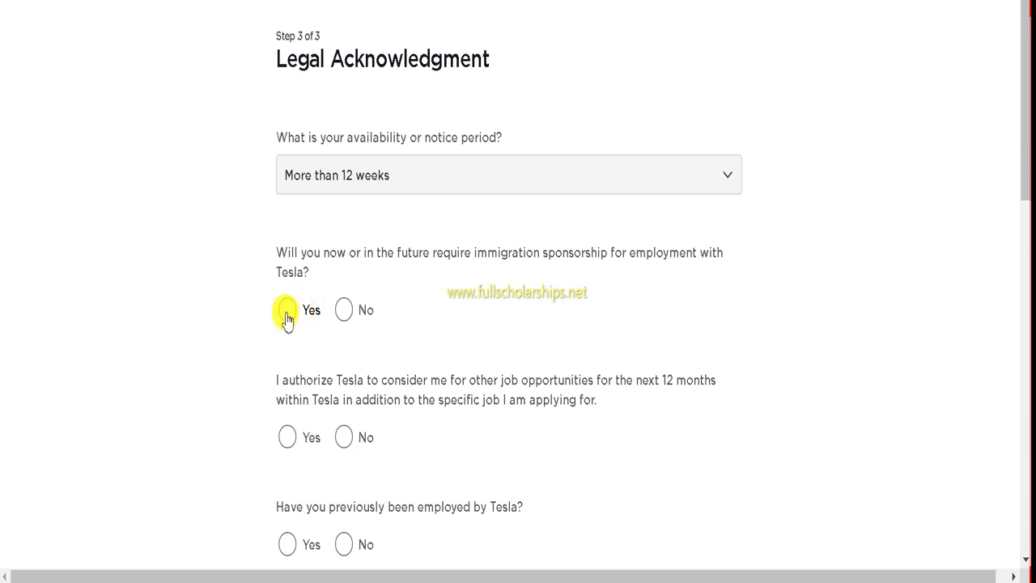
click(288, 312)
scroll(300, 324, down, 1)
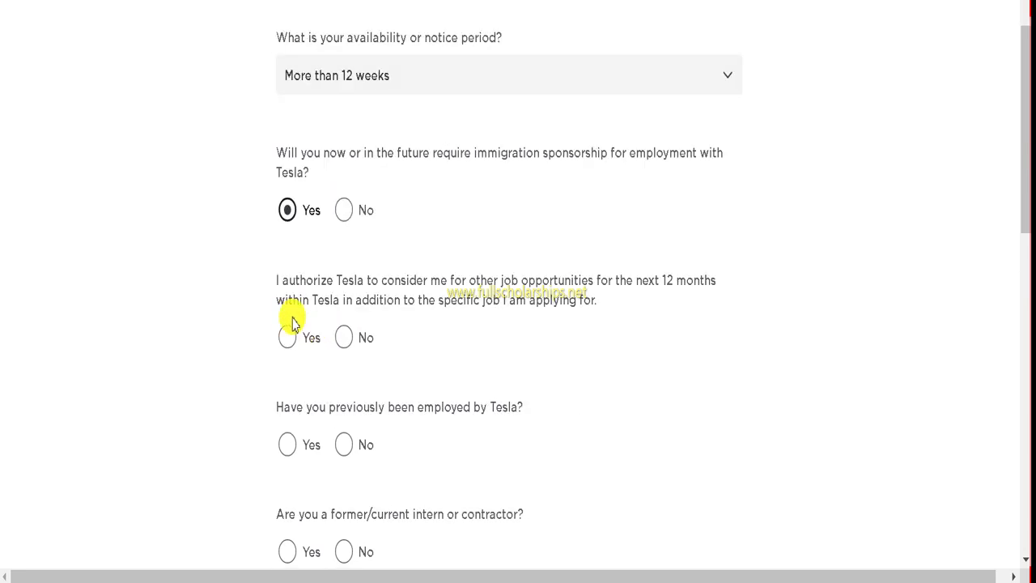
click(288, 339)
scroll(287, 342, down, 1)
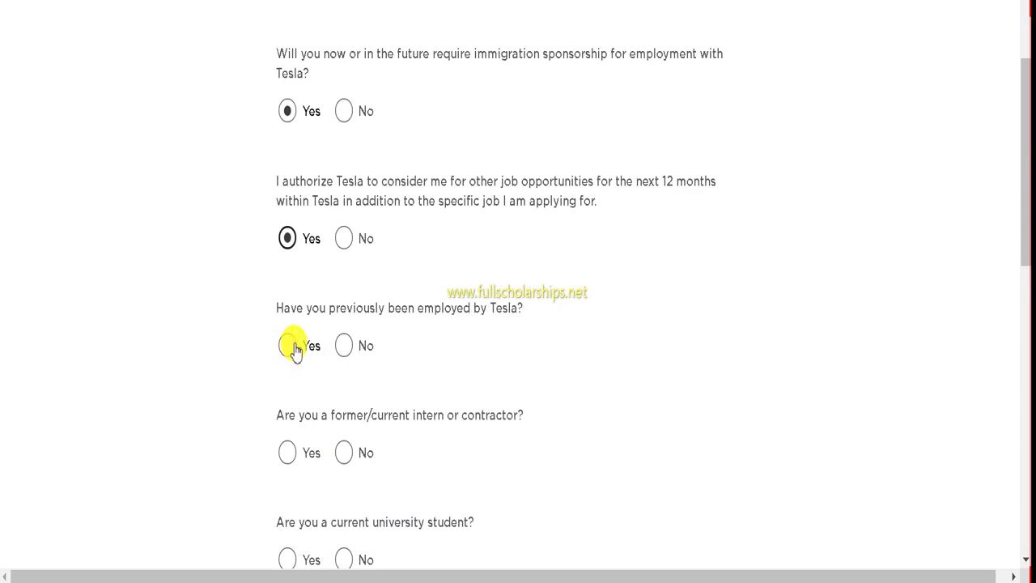
scroll(295, 348, down, 1)
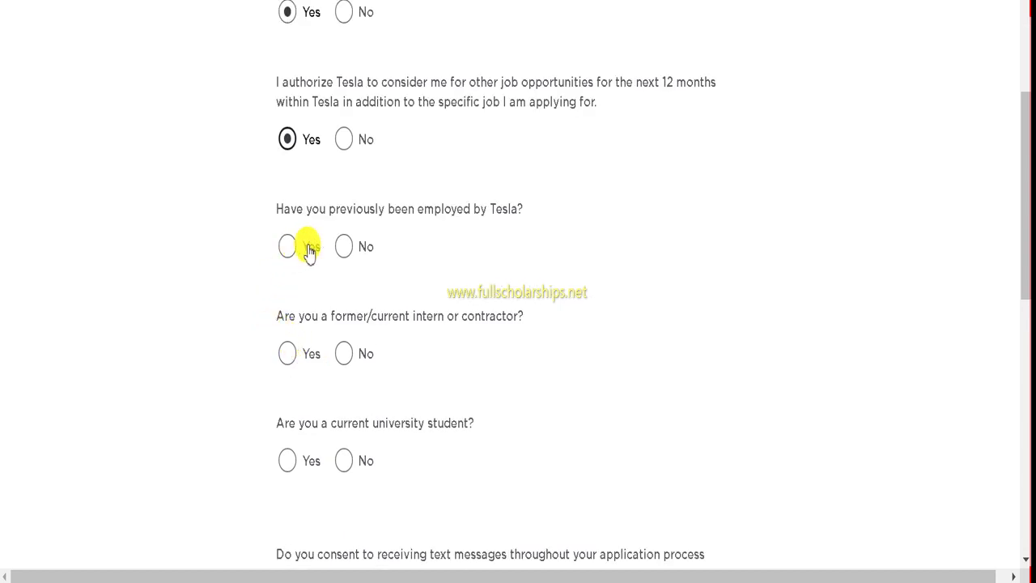
Step: Answer No to prior Tesla employment, being an intern or contractor, and being a university student
click(344, 247)
scroll(340, 286, down, 1)
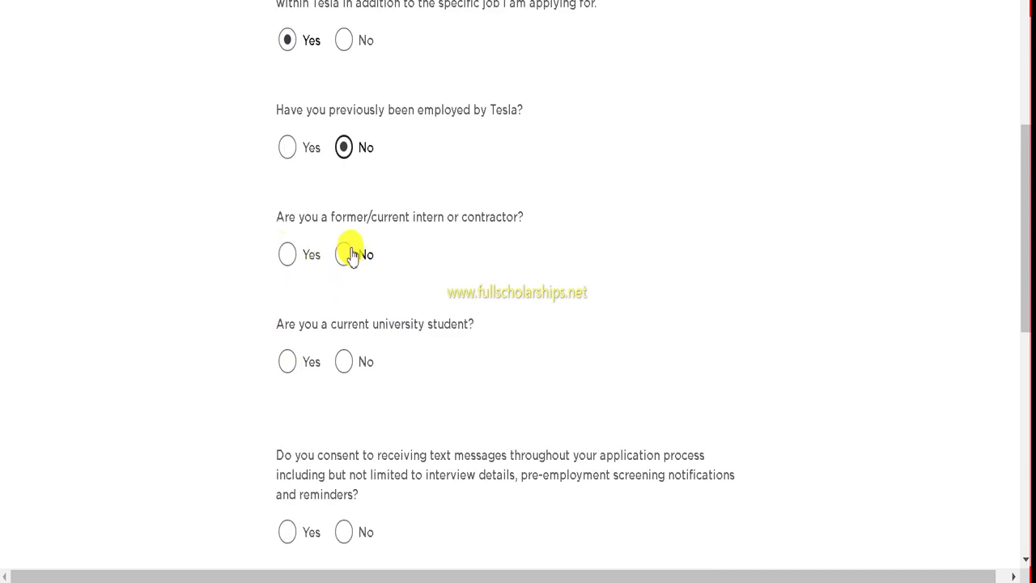
click(344, 255)
scroll(334, 284, down, 1)
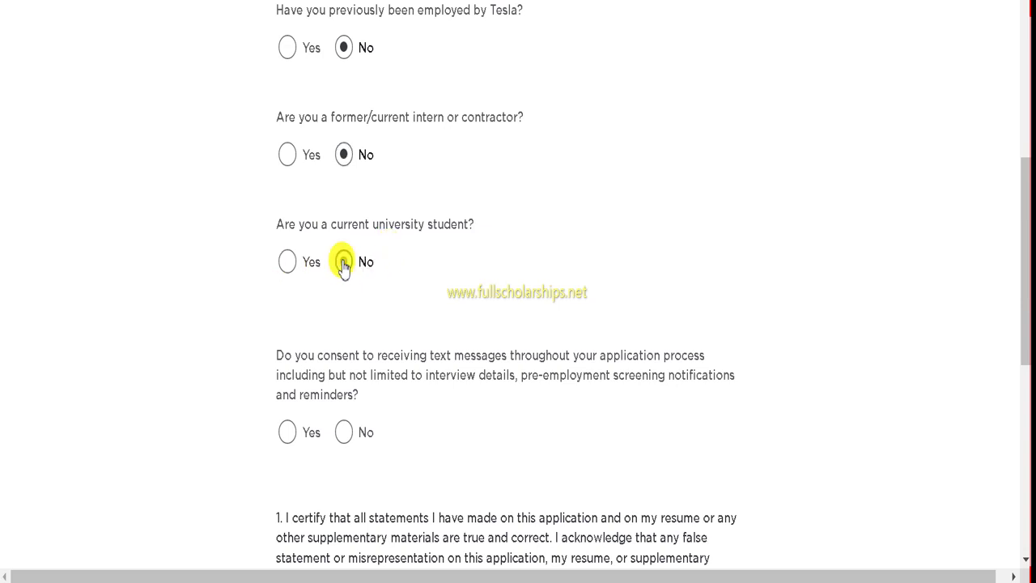
click(344, 262)
scroll(348, 263, down, 1)
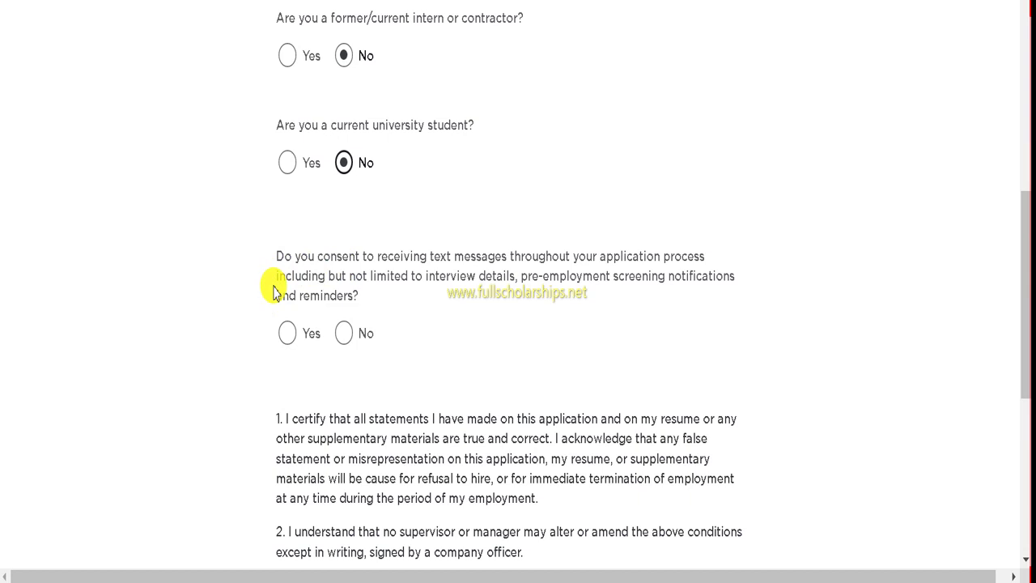
Step: Consent to application text messages, accept the certification statements, and enter the applicant's legal name
click(288, 333)
scroll(422, 356, down, 4)
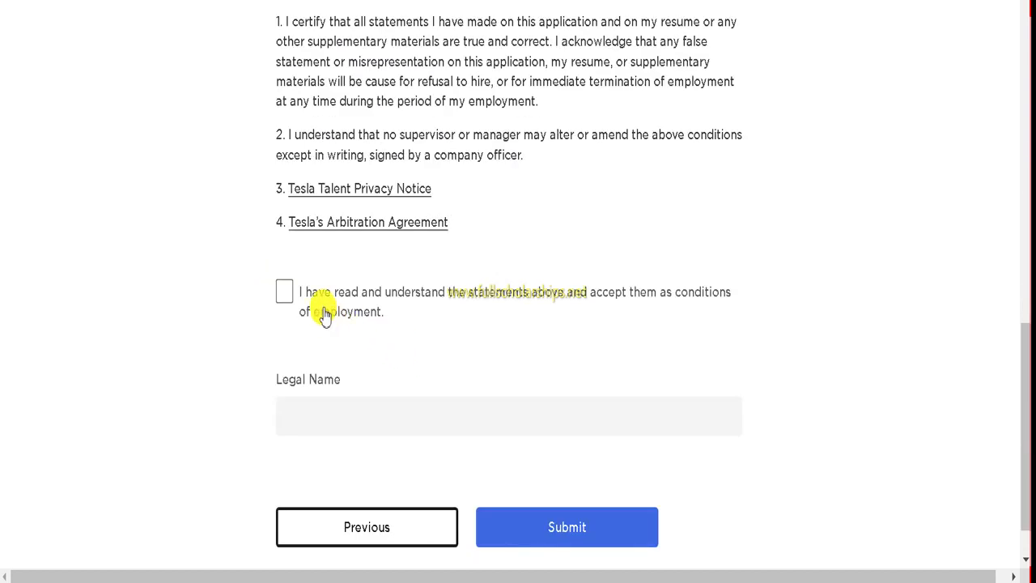
click(285, 291)
click(334, 408)
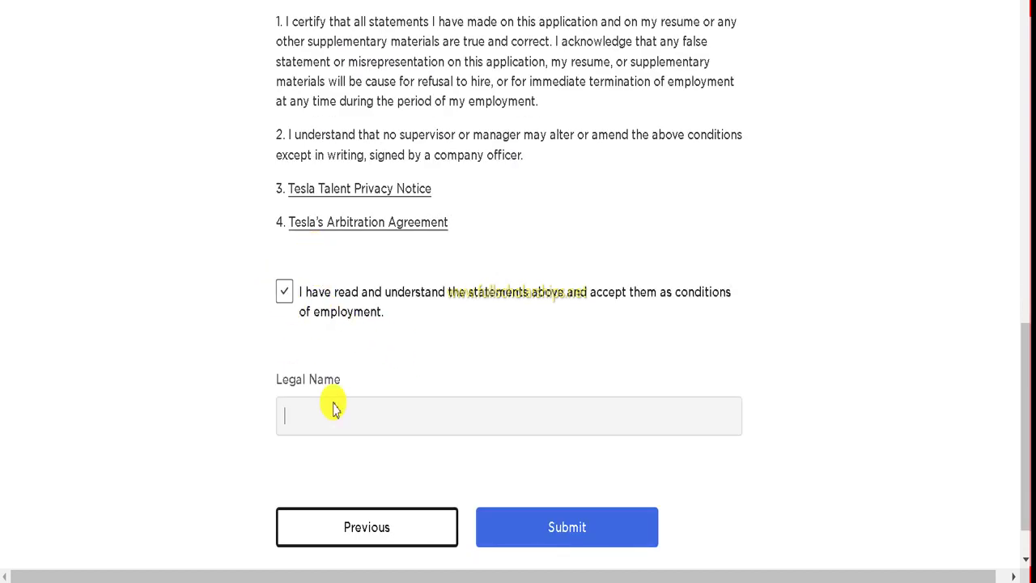
text(za)
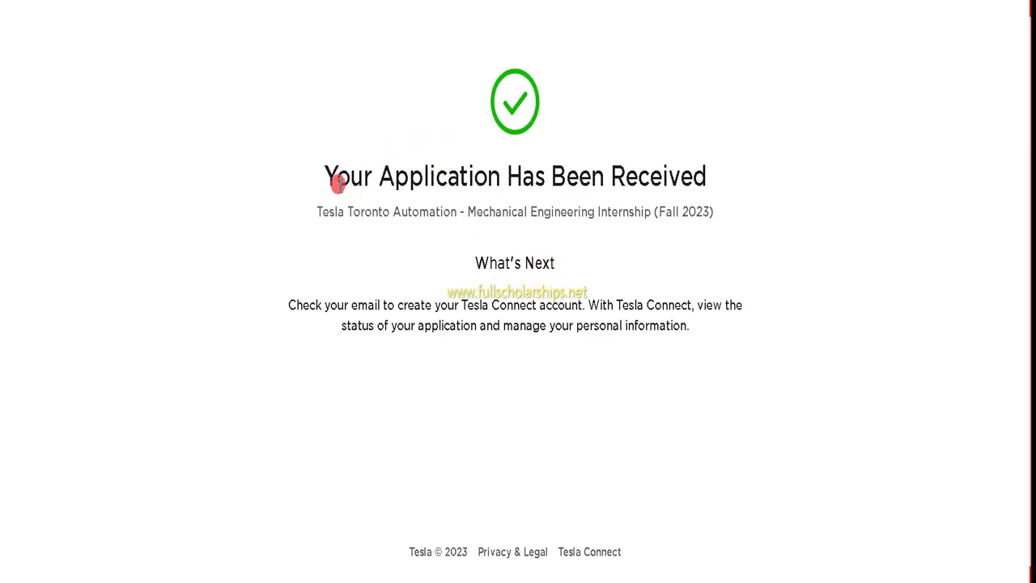
Step: Read through the 'Your Application Has Been Received' heading and confirmation paragraph
drag(338, 185, 743, 180)
click(488, 262)
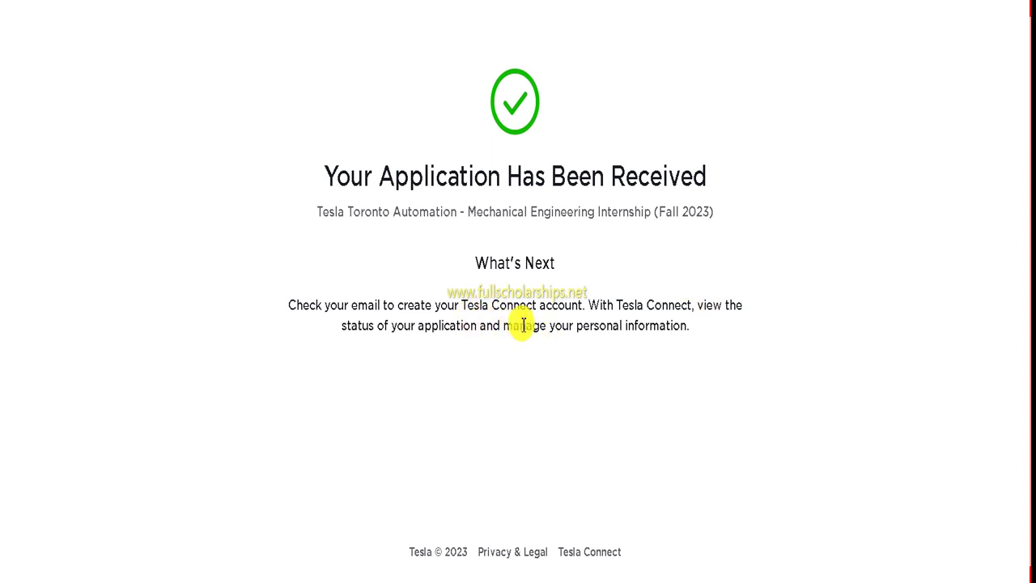
drag(524, 325, 694, 326)
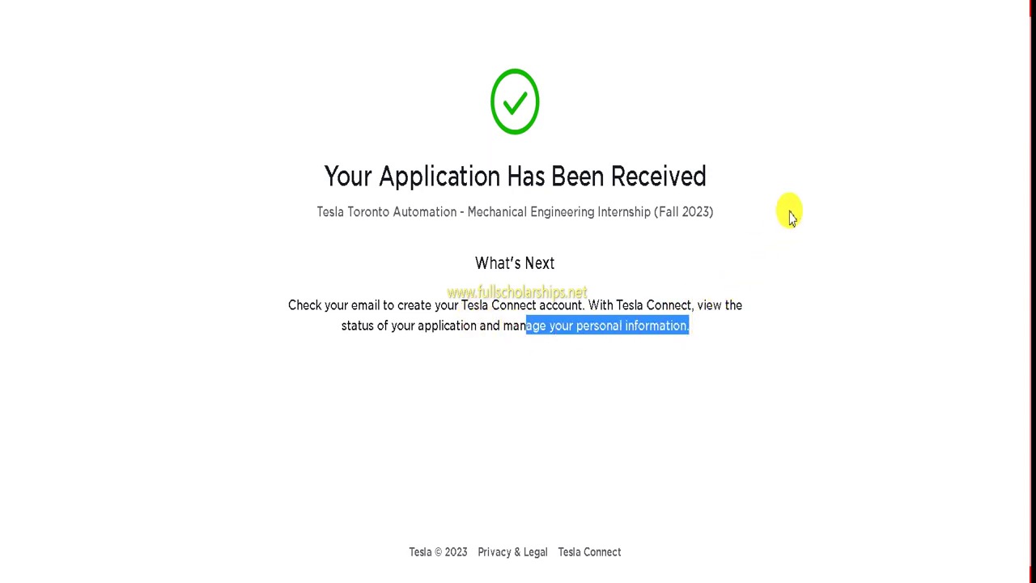
click(595, 293)
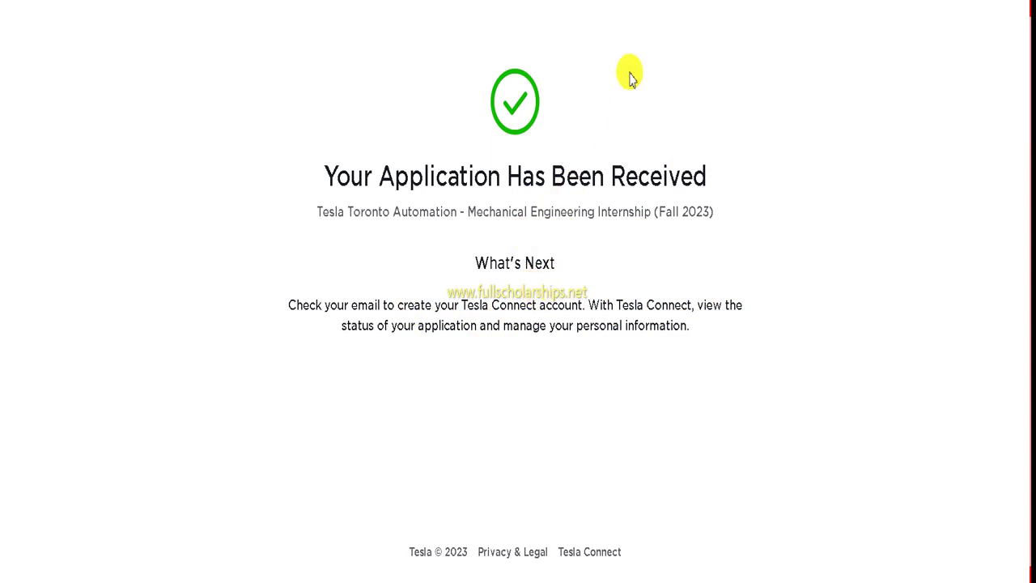
drag(327, 113, 942, 183)
click(942, 182)
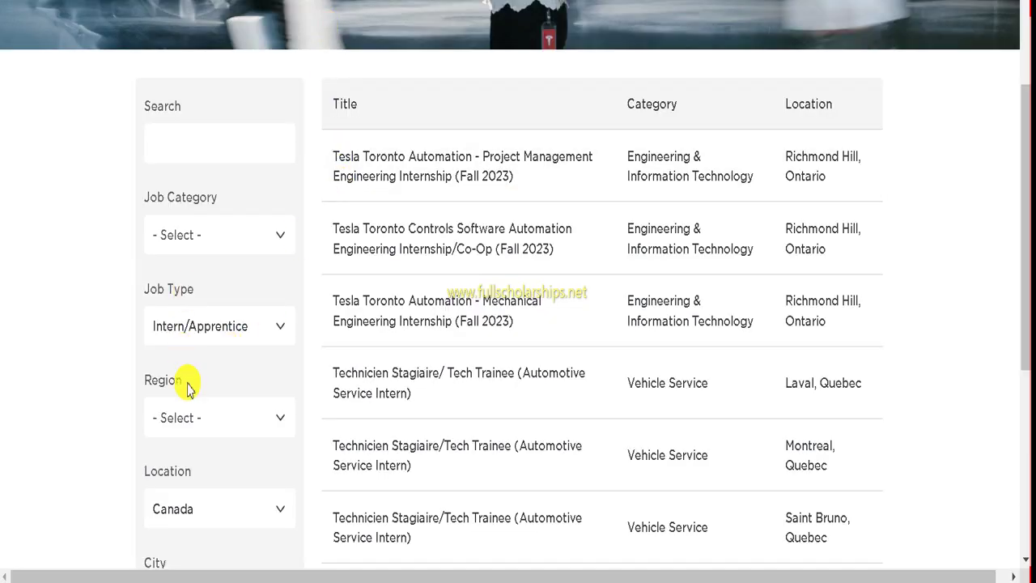
Step: Filter the internship listings by location to Austria, then China Mainland, then France
scroll(186, 405, down, 1)
click(185, 417)
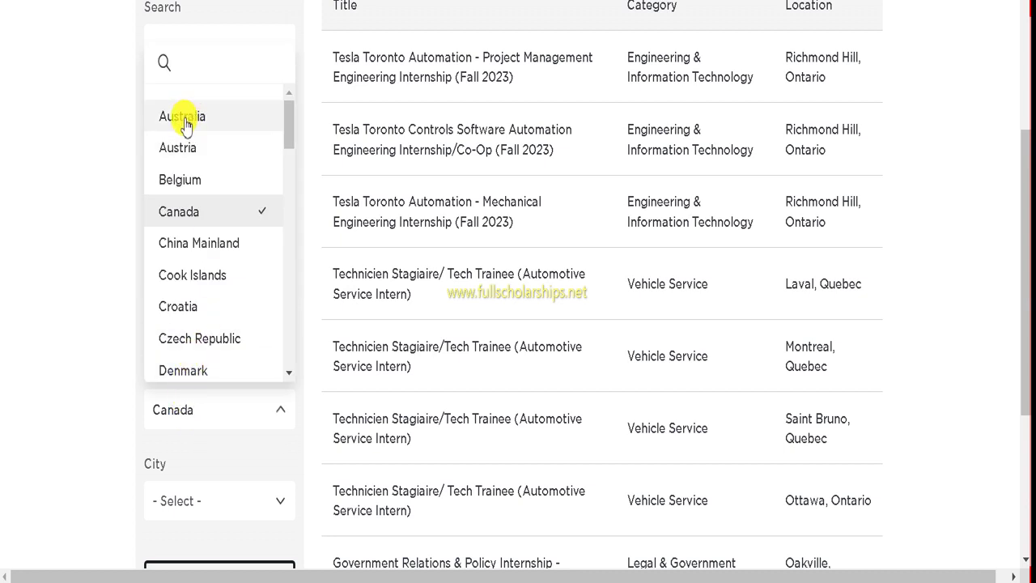
click(183, 158)
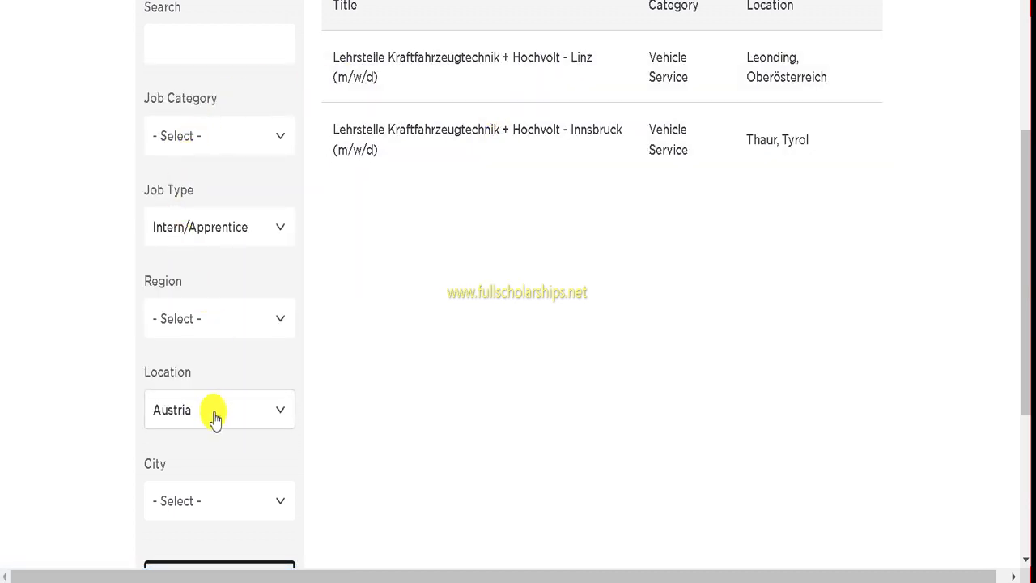
click(215, 419)
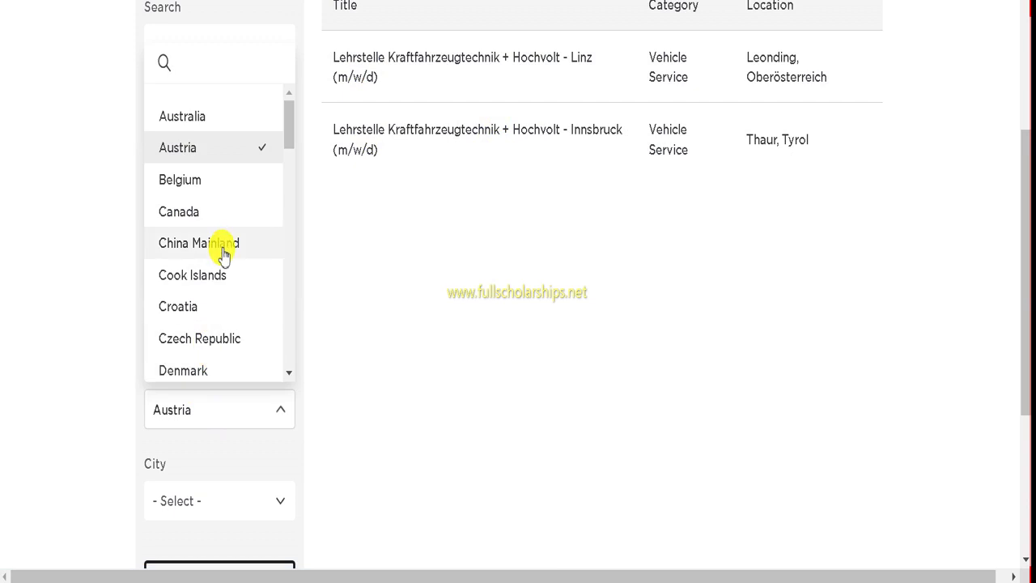
click(223, 253)
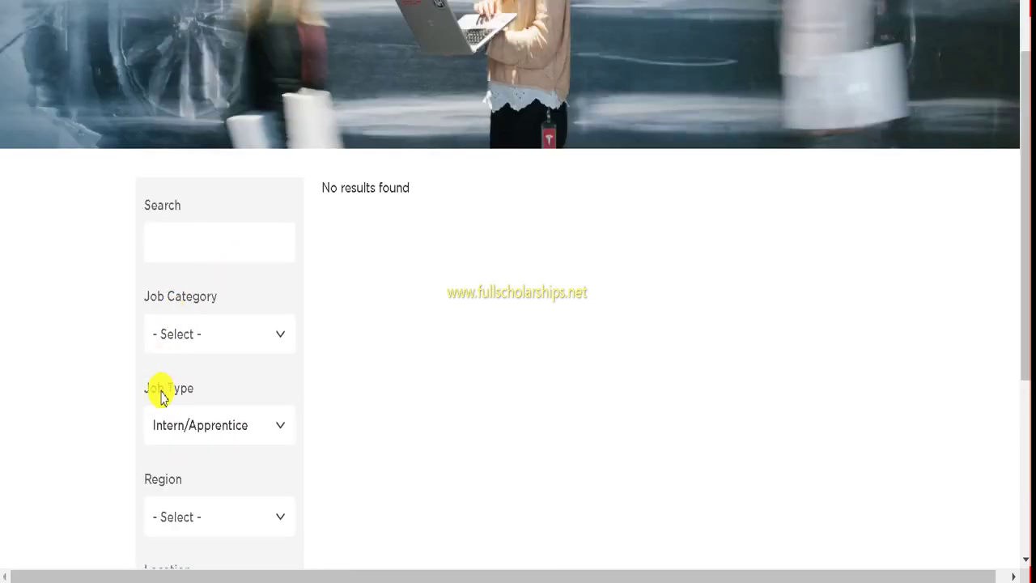
click(196, 423)
scroll(191, 340, down, 3)
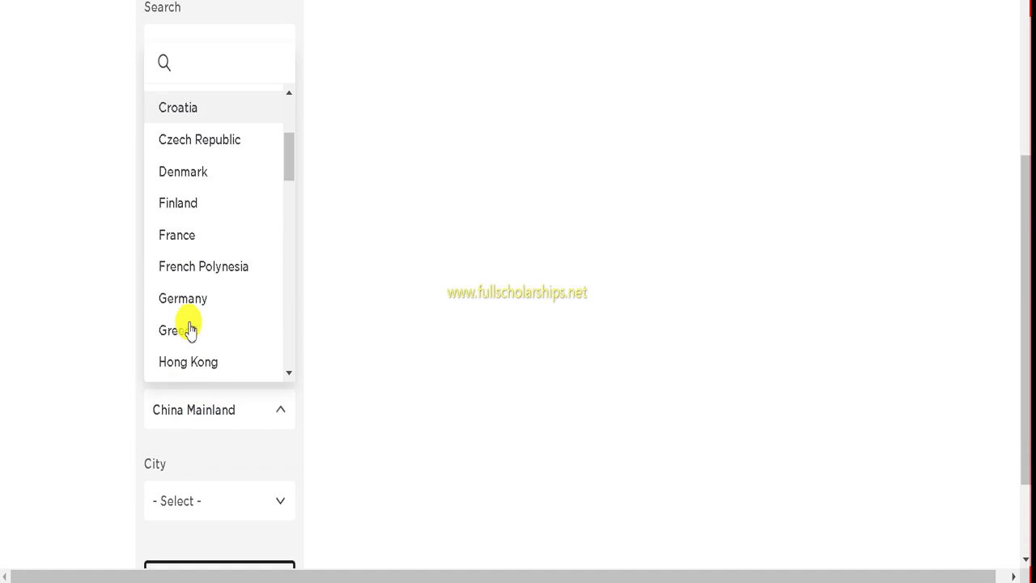
click(191, 237)
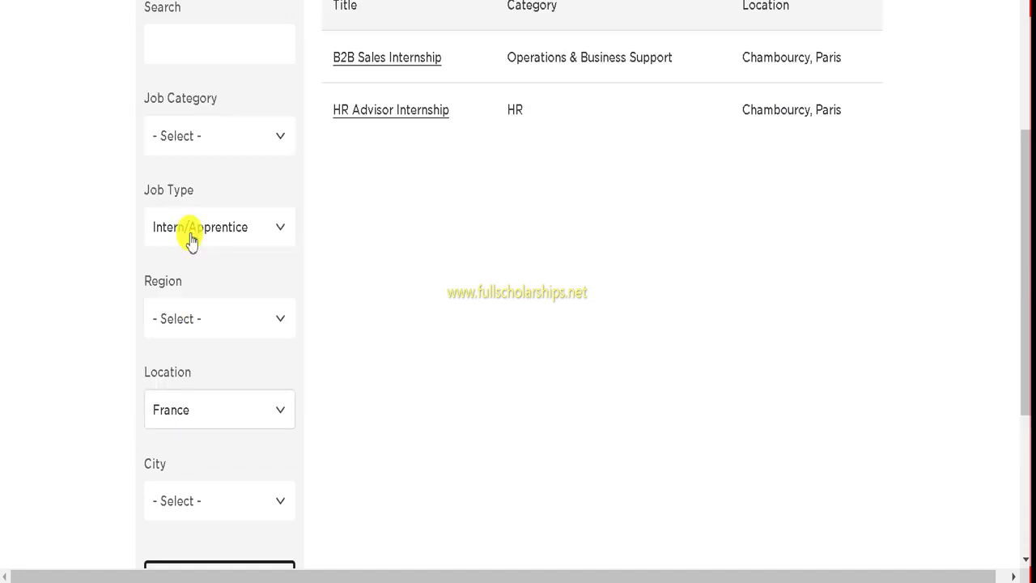
Step: Switch the location filter to Ireland, then Italy, then Turkey, checking each country's listings
click(198, 411)
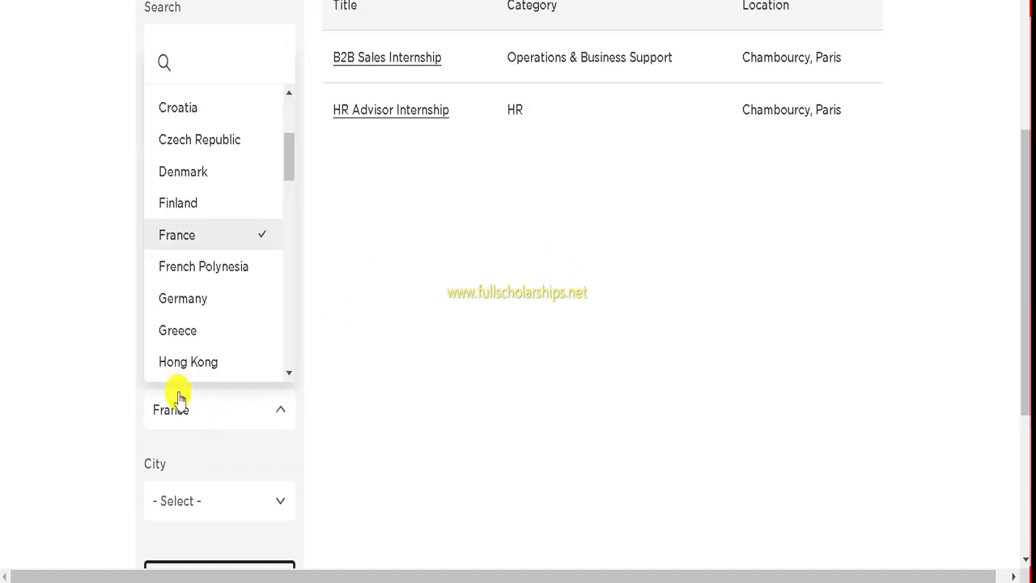
scroll(185, 267, down, 2)
click(177, 303)
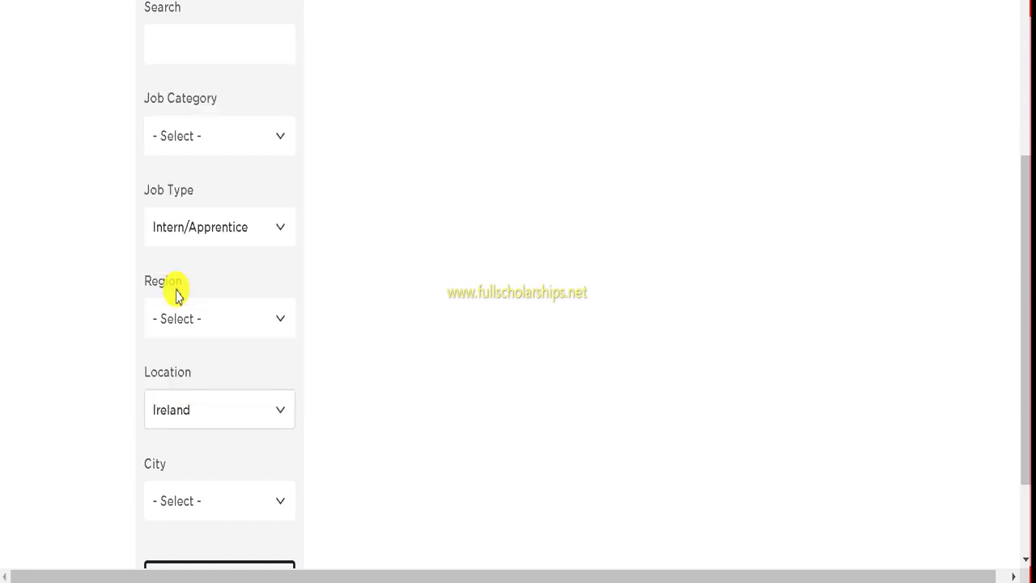
click(213, 417)
scroll(192, 308, down, 2)
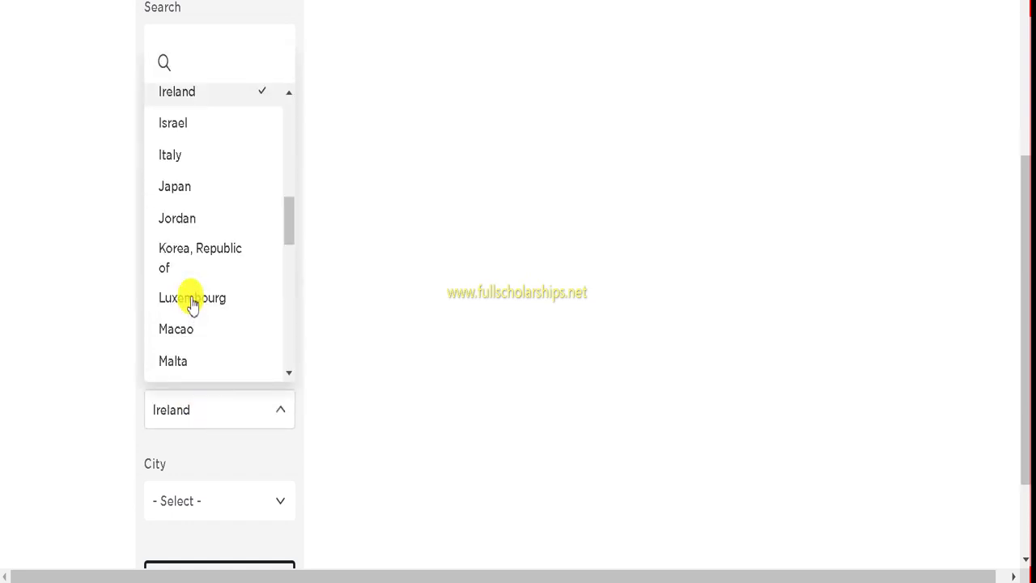
click(185, 153)
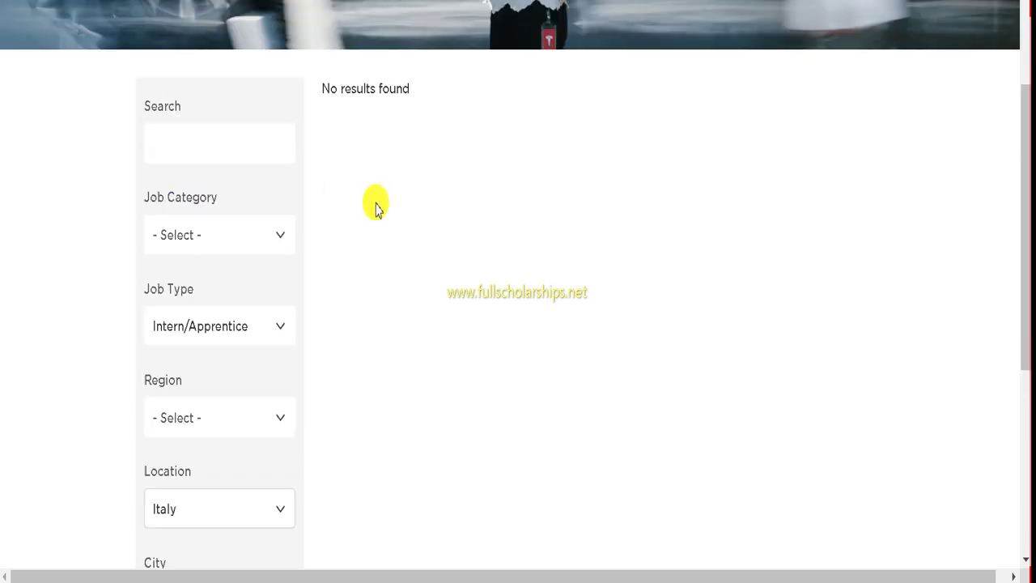
scroll(178, 317, down, 2)
click(195, 309)
scroll(194, 308, down, 11)
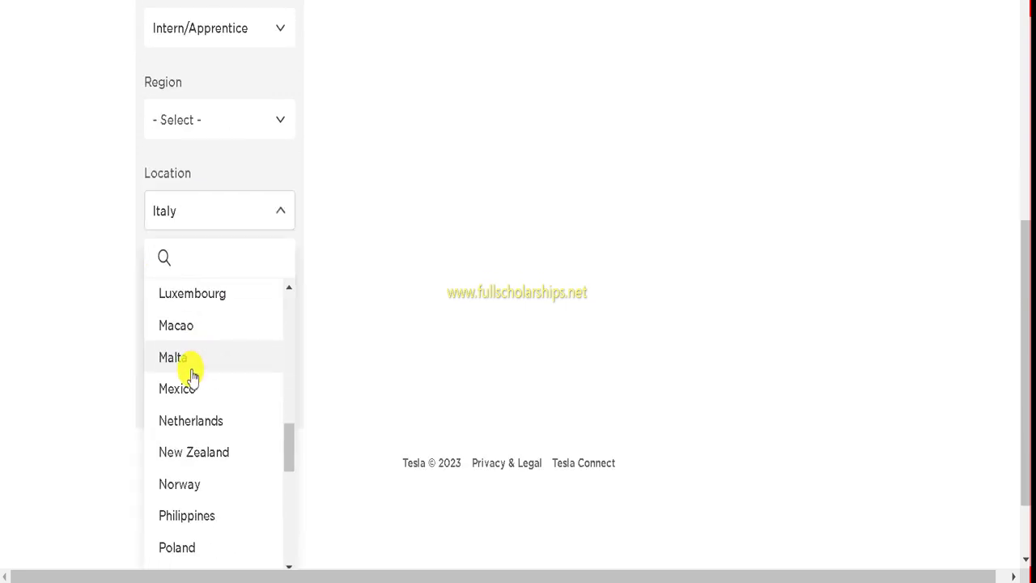
click(192, 434)
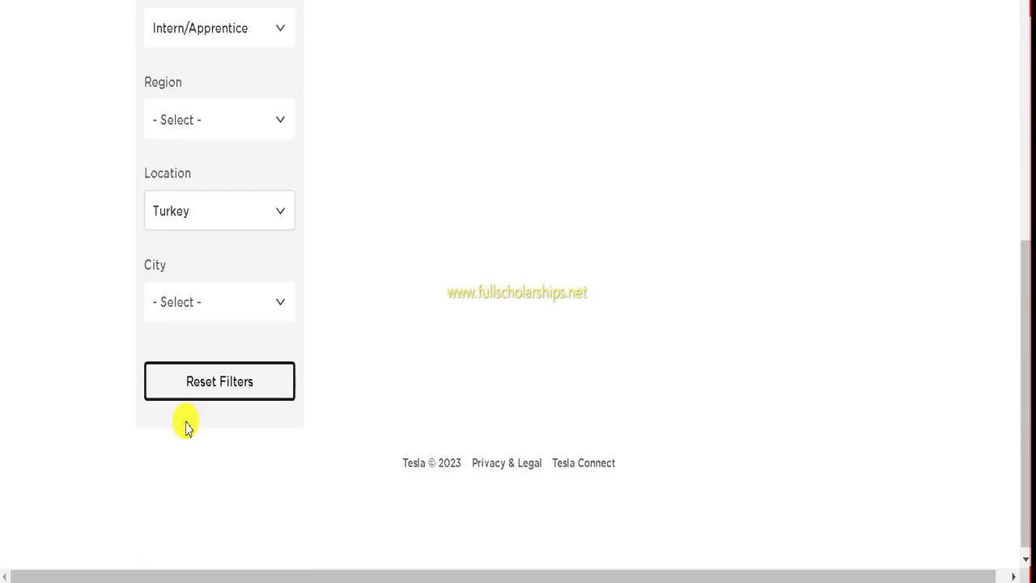
scroll(220, 354, down, 5)
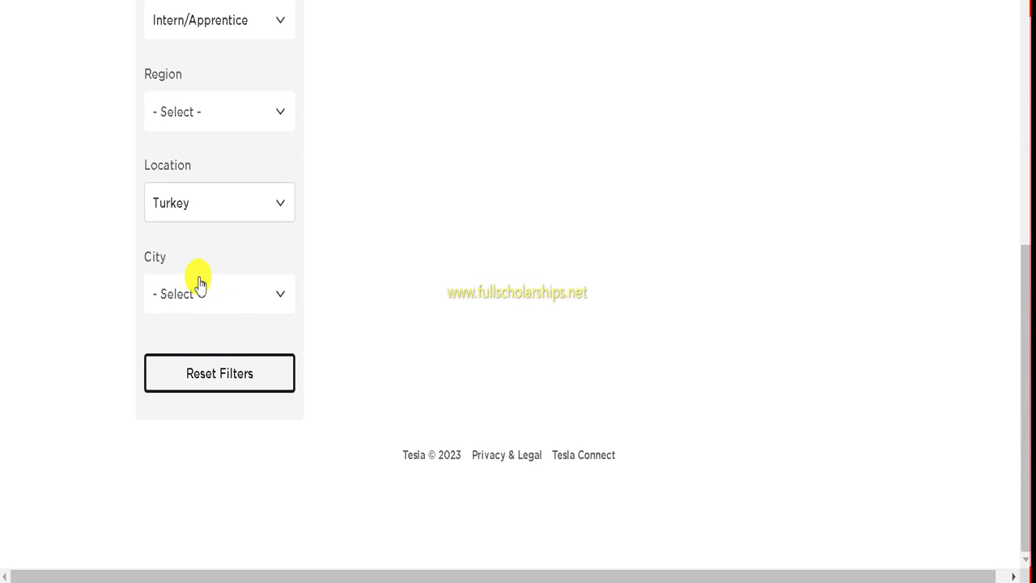
Step: Filter the listings to Japan and review its two Tokyo internships without picking a city
click(219, 203)
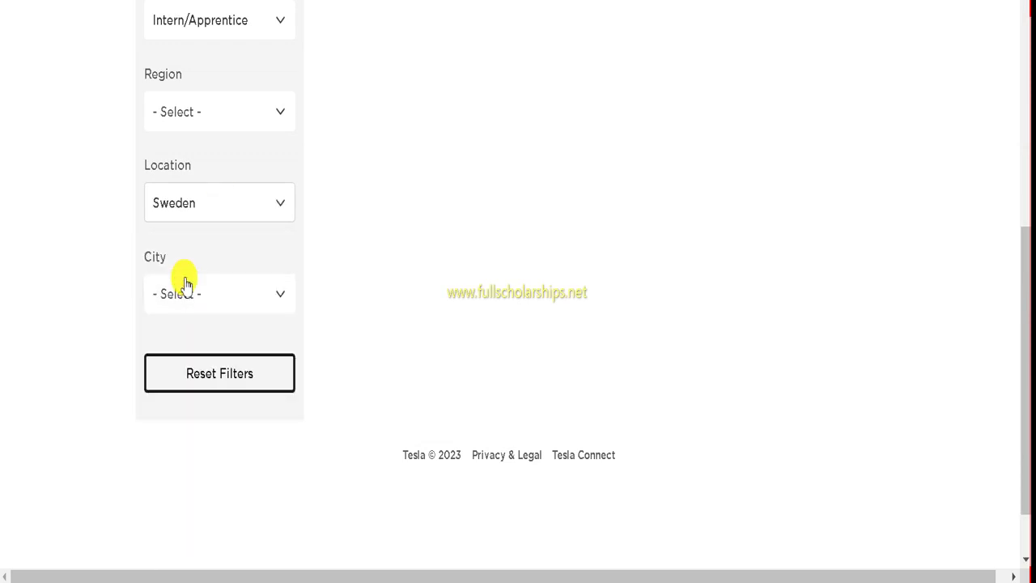
click(199, 209)
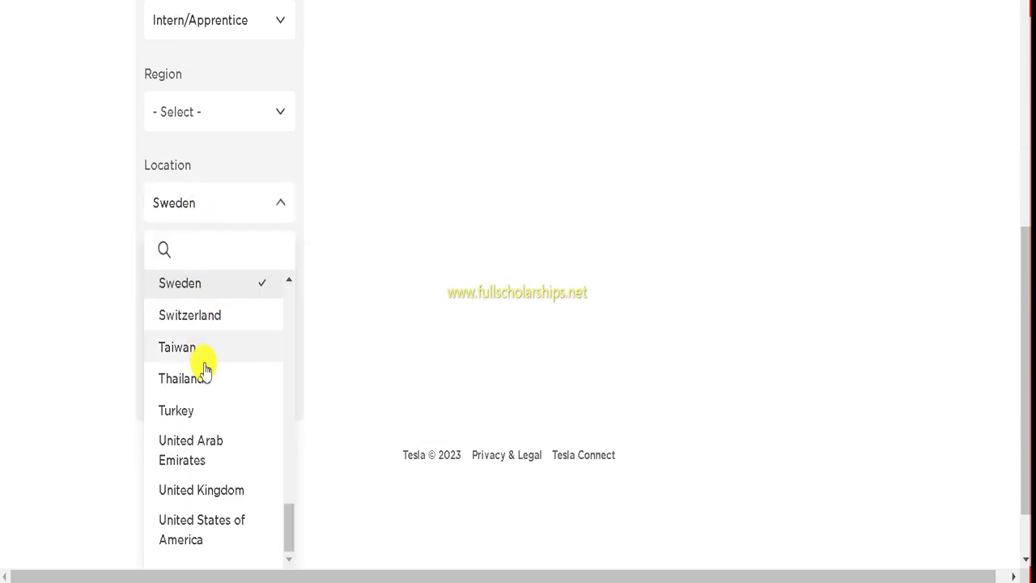
scroll(206, 366, up, 7)
click(178, 328)
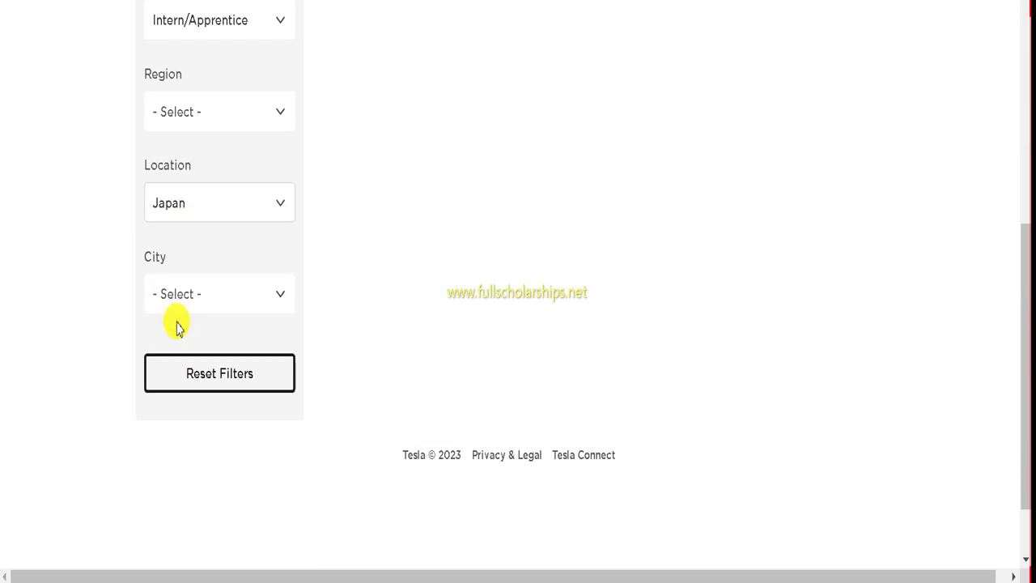
click(178, 283)
scroll(189, 412, up, 5)
click(61, 305)
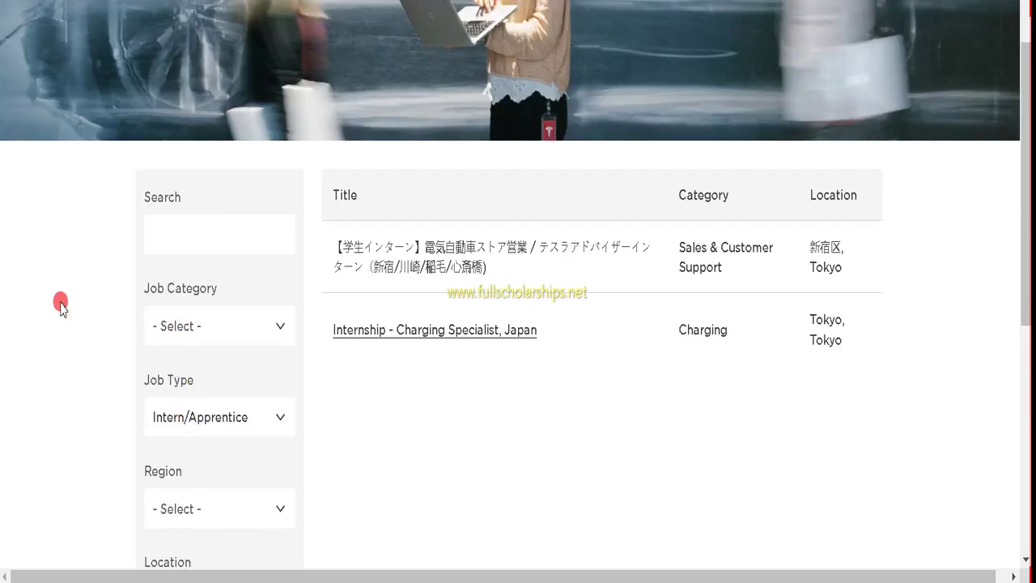
scroll(543, 308, down, 5)
scroll(518, 273, up, 6)
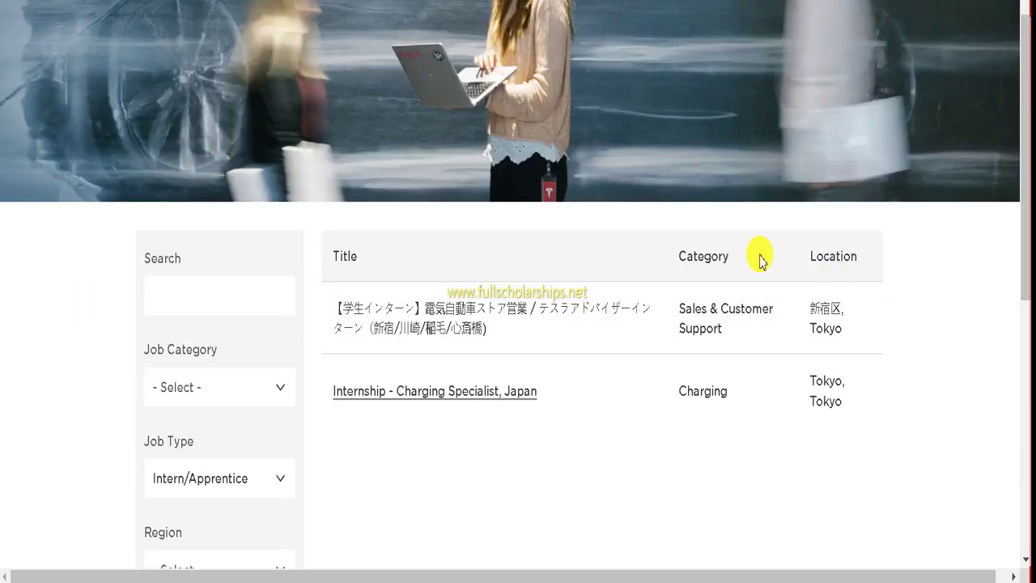
scroll(475, 233, up, 2)
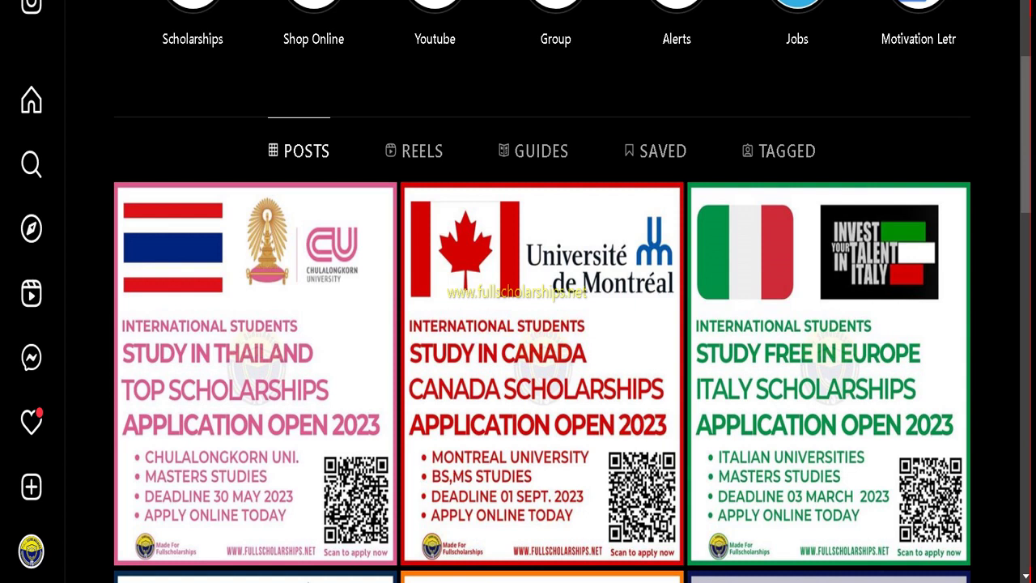
Step: Scroll up the Full Scholarships Instagram profile to see its bio, follower count and highlights
scroll(697, 157, up, 5)
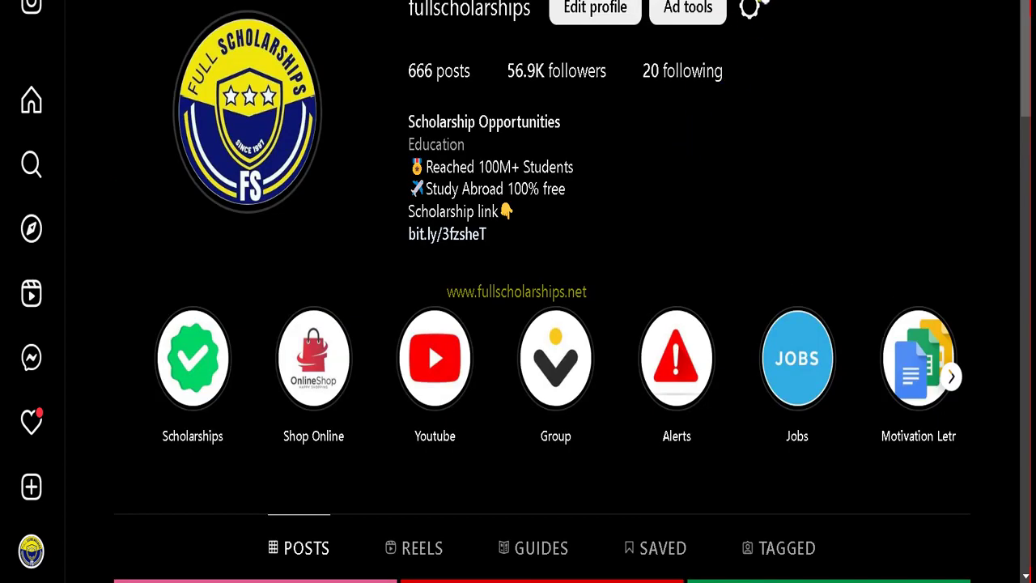